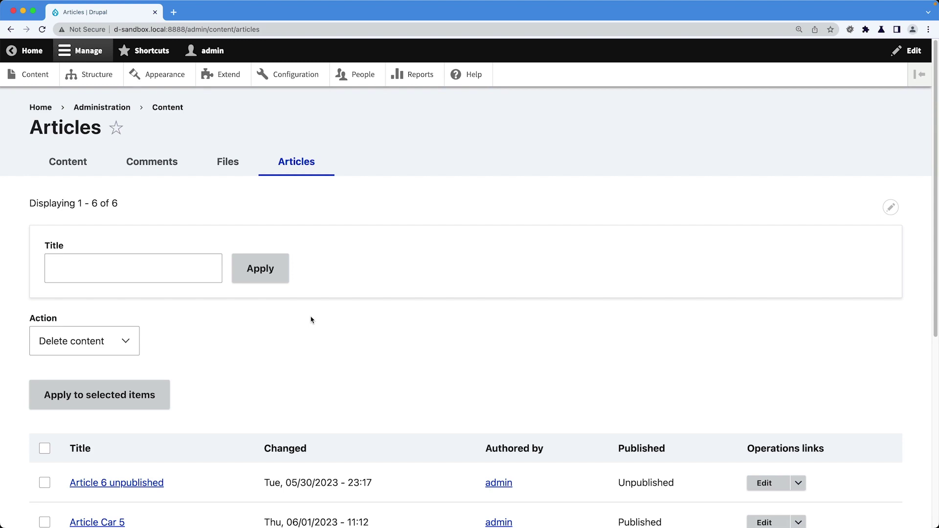
- Examine the Articles administration page, including its title filter, bulk action control and table of articles
scroll(312, 320, down, 6)
scroll(311, 320, up, 6)
scroll(312, 320, down, 1)
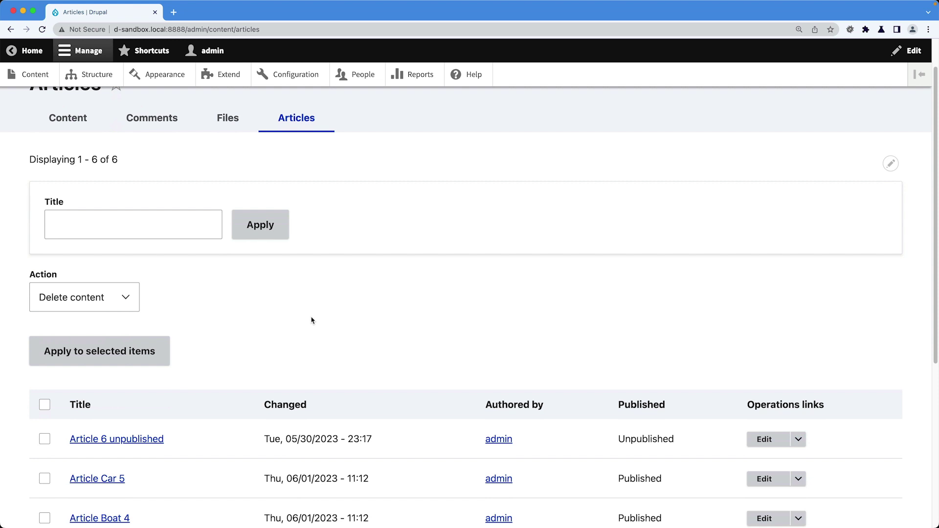
scroll(311, 321, down, 2)
scroll(317, 299, down, 2)
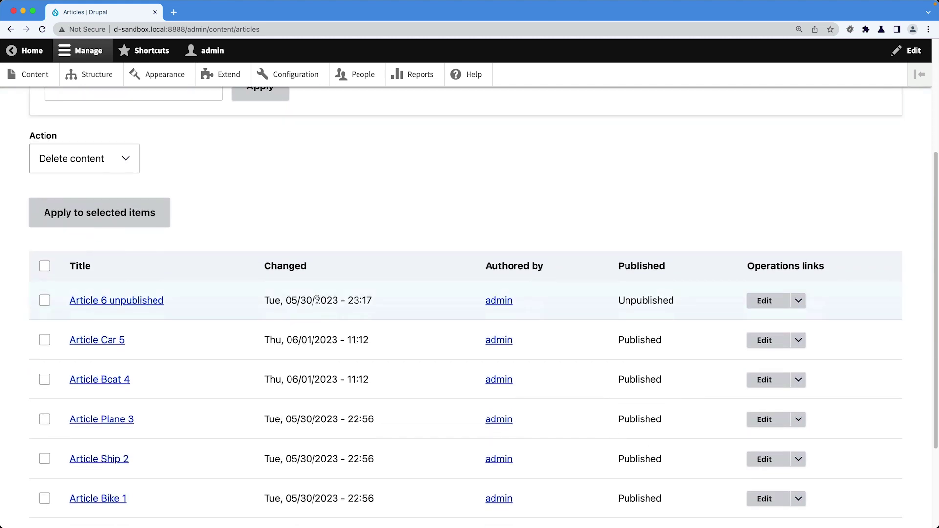
- Select Article 6 unpublished and Article Car 5 for a bulk action and clear both selections again
scroll(317, 300, up, 3)
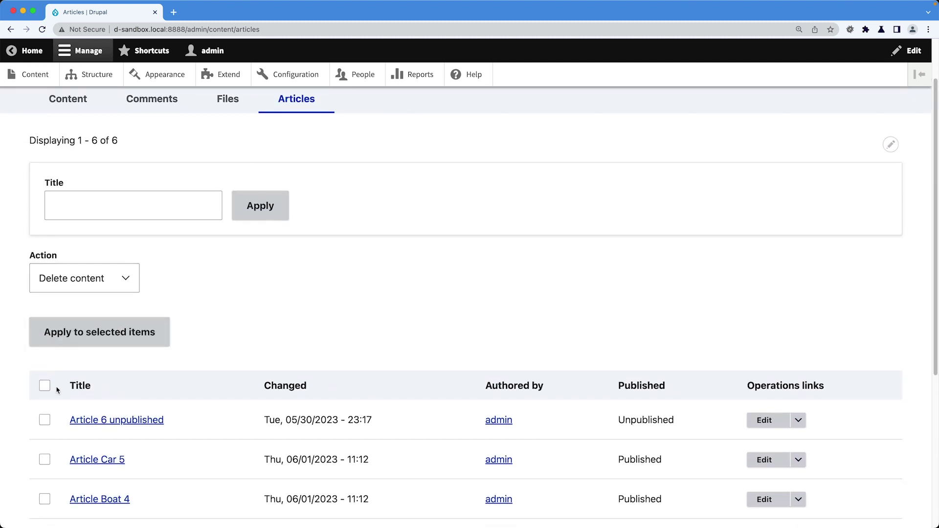
click(45, 420)
click(45, 459)
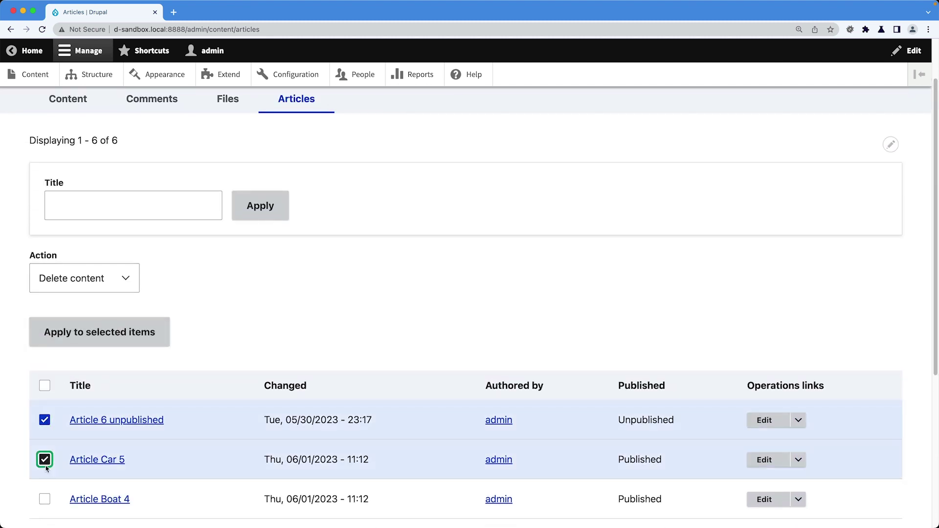
click(45, 460)
click(44, 422)
scroll(175, 299, up, 2)
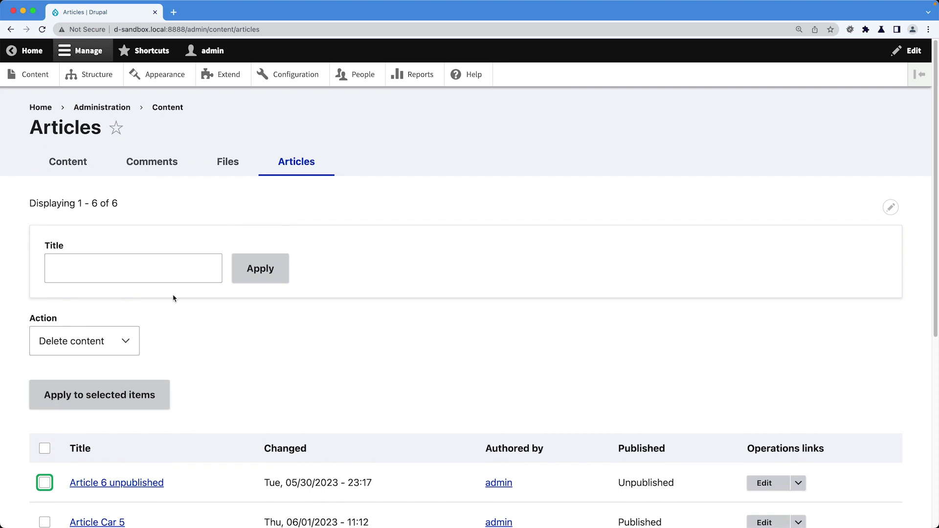
click(145, 268)
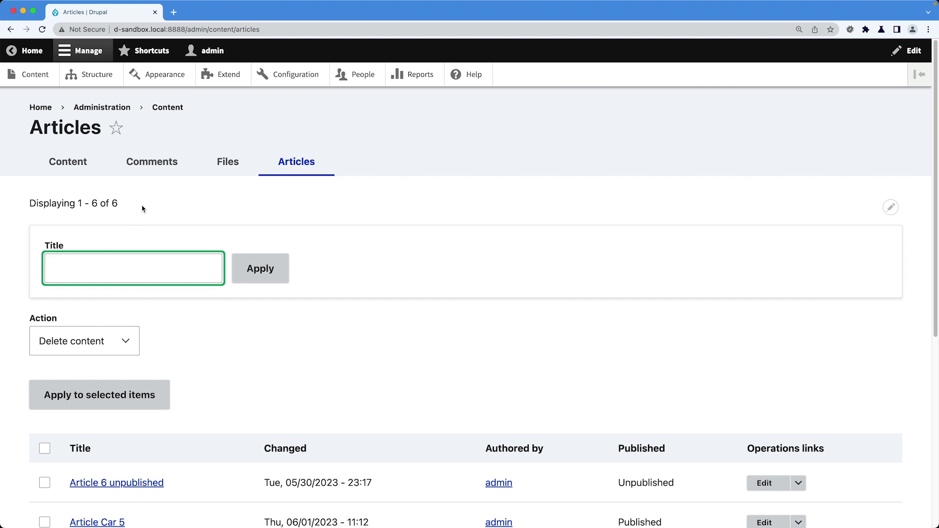
mouse_move(142, 206)
mouse_down()
mouse_move(25, 203)
mouse_move(129, 206)
mouse_up()
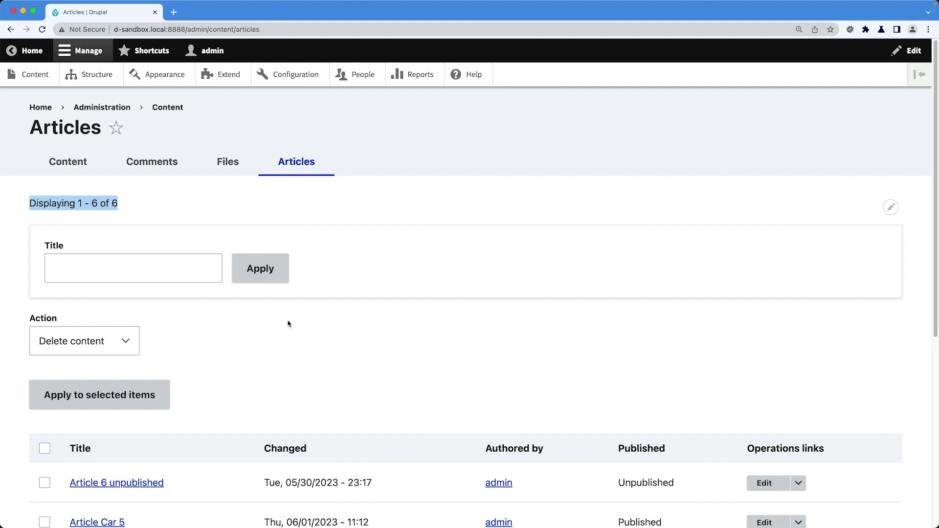
click(289, 217)
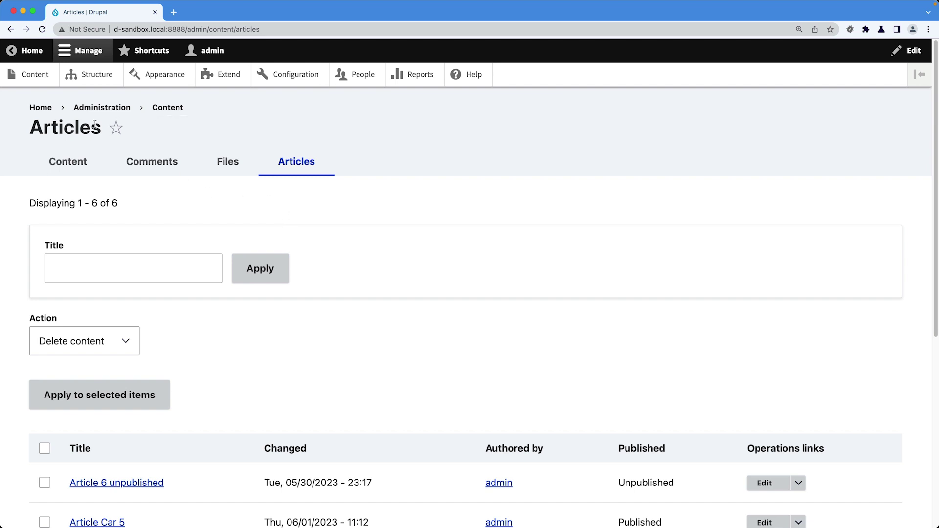
- Visit the Content and Files administration pages and return to the Articles page
click(39, 76)
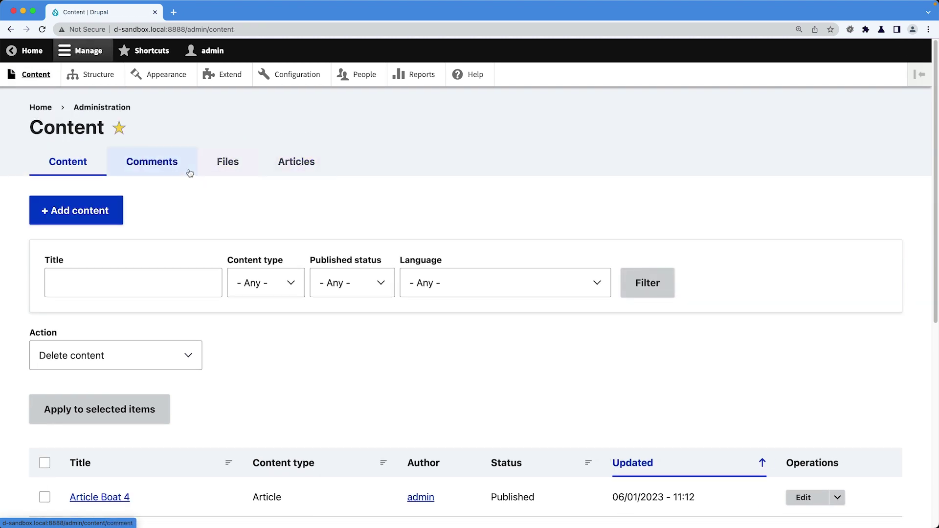
click(221, 167)
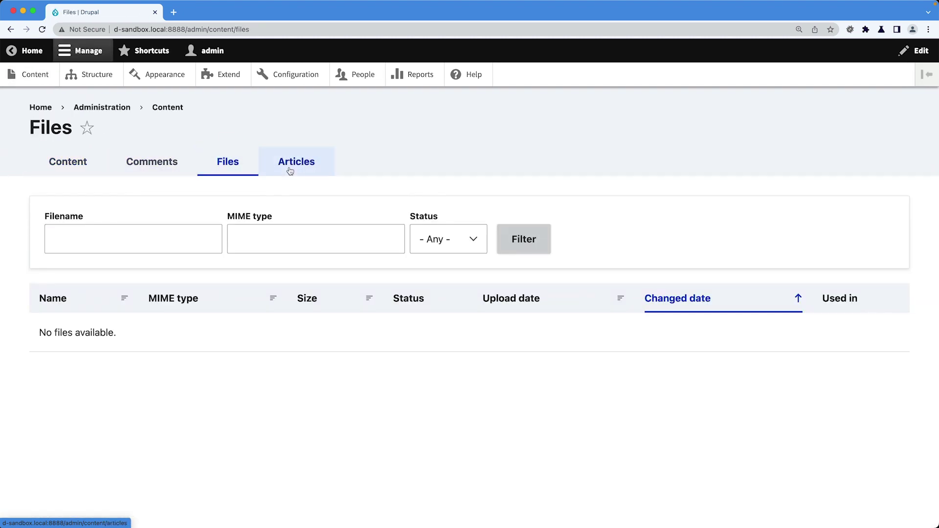
click(297, 169)
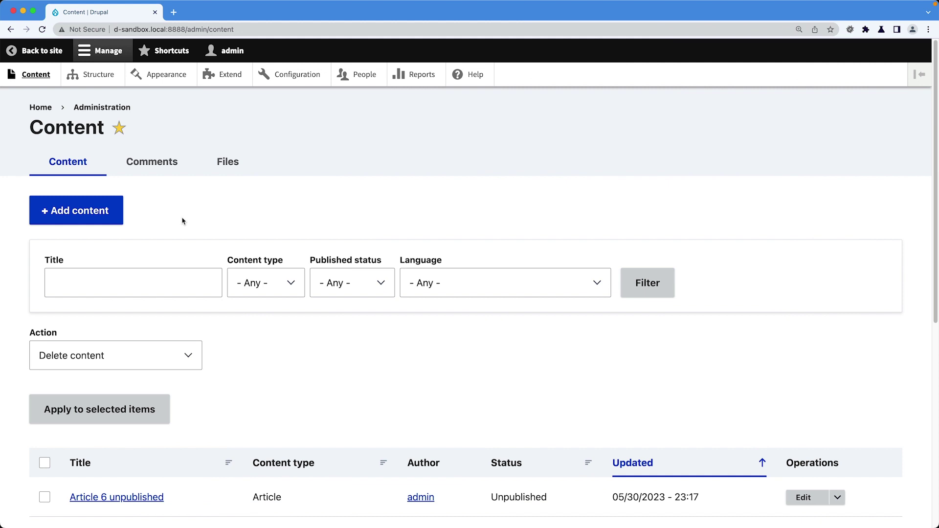
- Start a new view from the site's Views list and name it "Article admin"
click(104, 80)
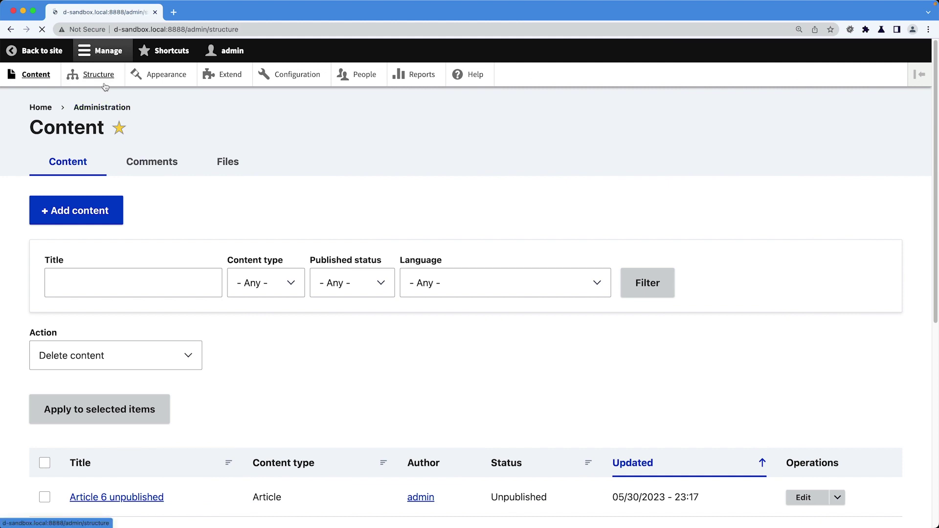
scroll(115, 252, down, 3)
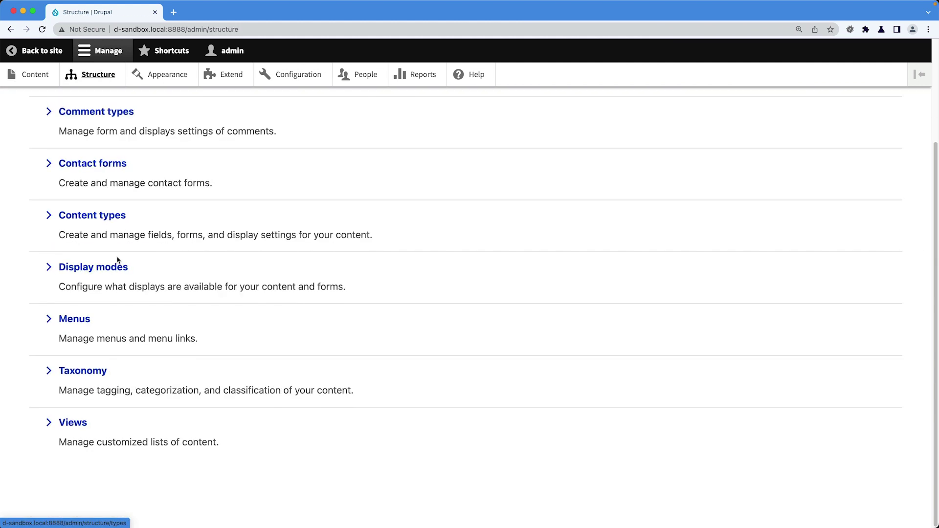
click(79, 427)
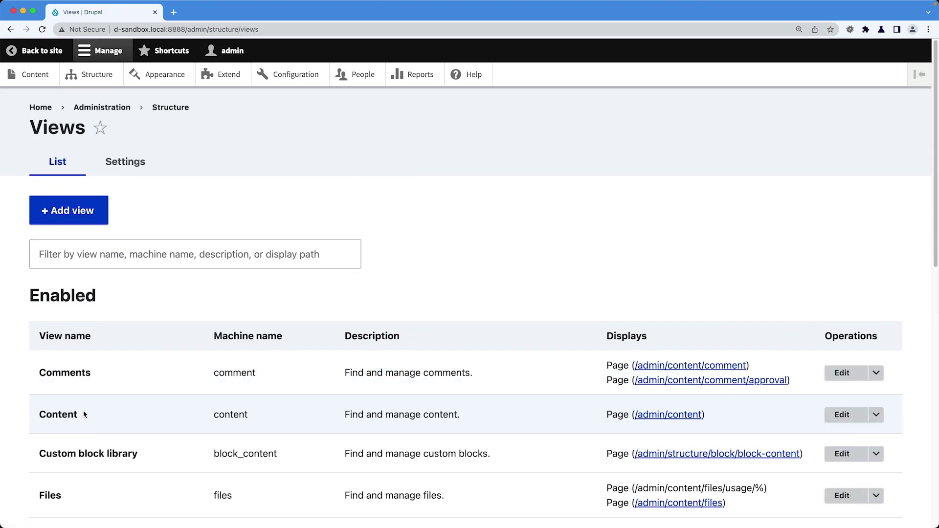
click(72, 224)
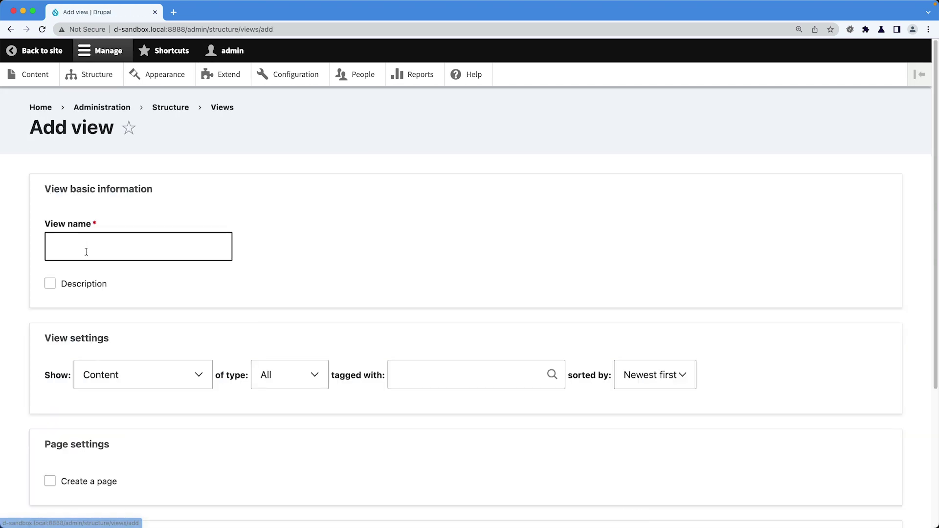
click(86, 252)
text(Article admin)
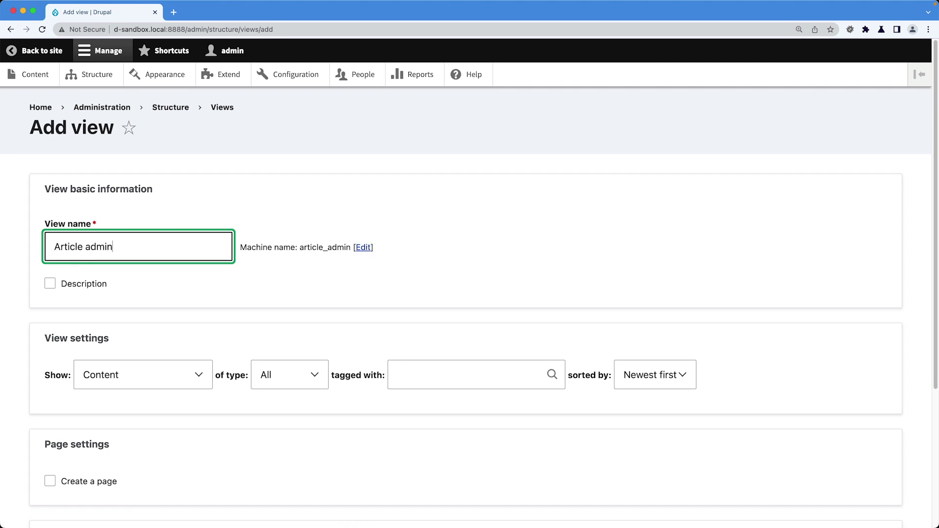
- Restrict the view to content of type Article and keep the sorting at Newest first
scroll(108, 282, down, 2)
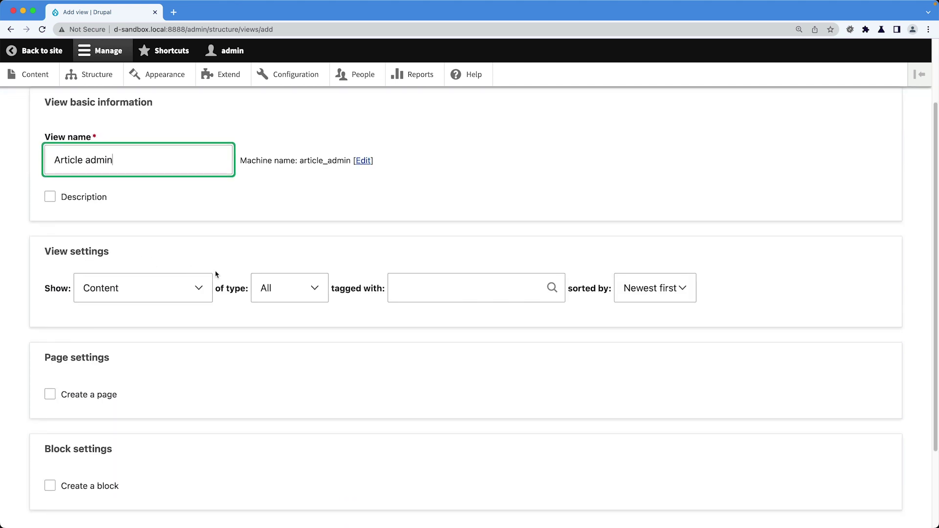
click(296, 291)
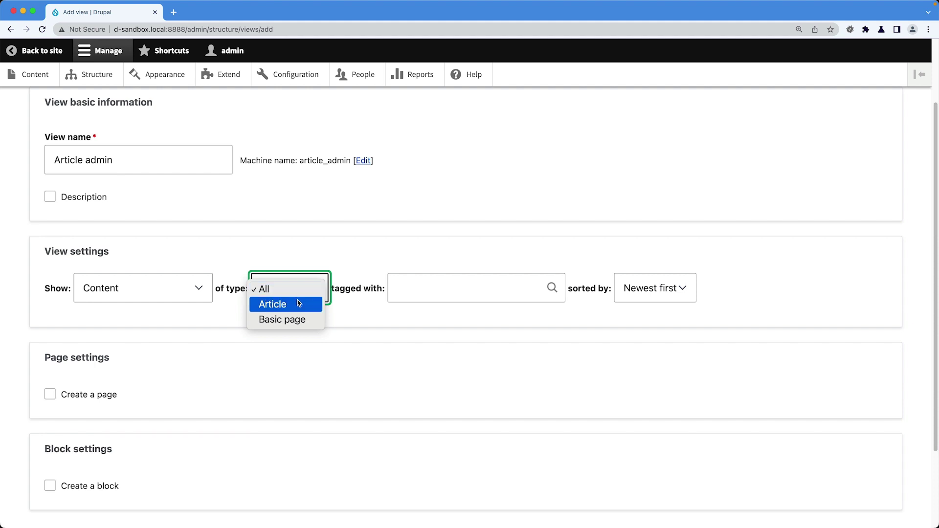
click(297, 303)
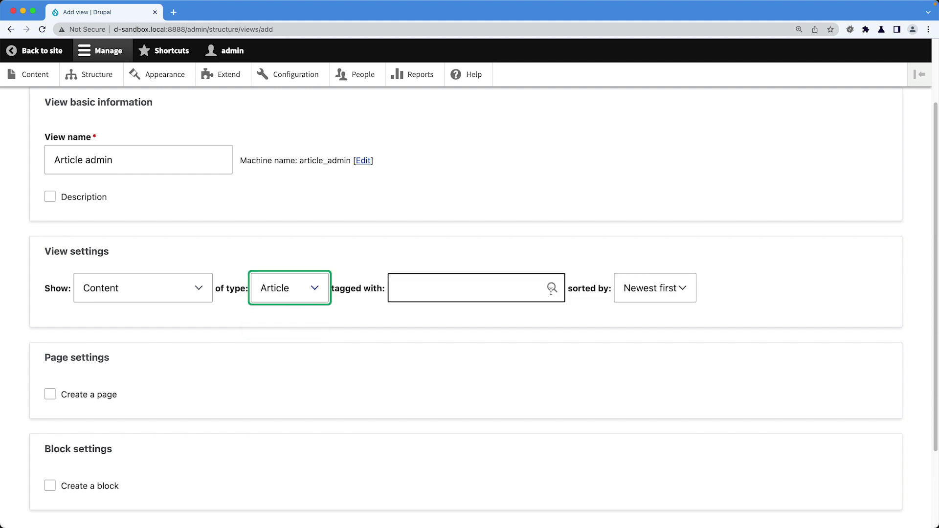
click(660, 292)
click(645, 313)
scroll(138, 314, down, 2)
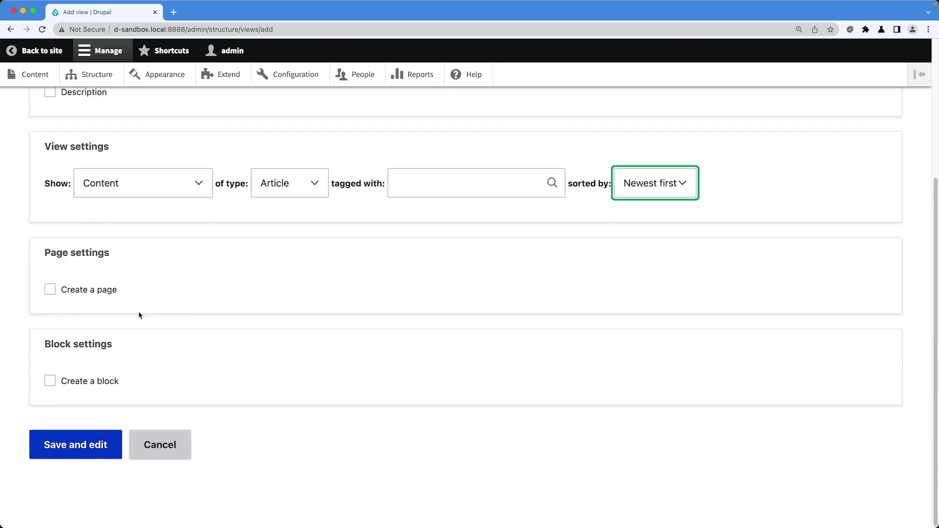
- Enable a page for the view and set its page title to "Articles"
click(94, 293)
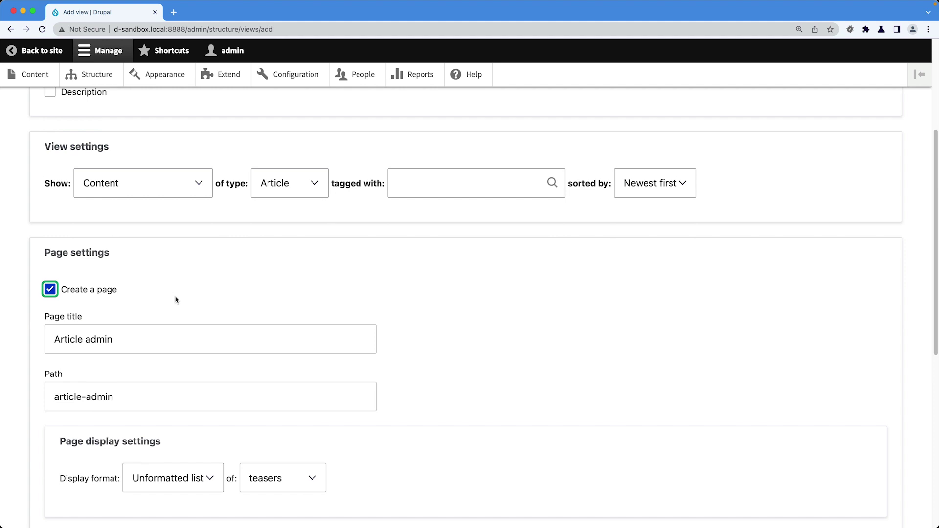
scroll(175, 297, down, 2)
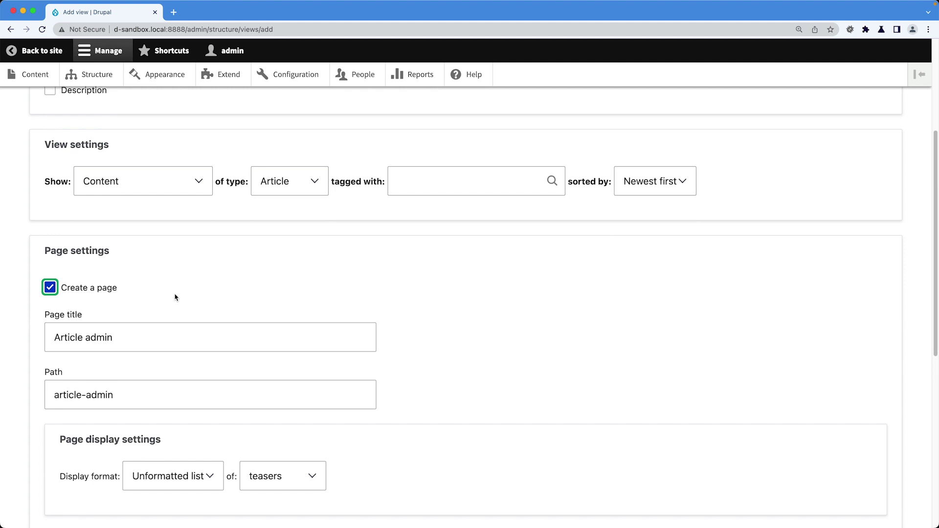
double_click(129, 302)
click(128, 304)
key(super+a)
text(Articles)
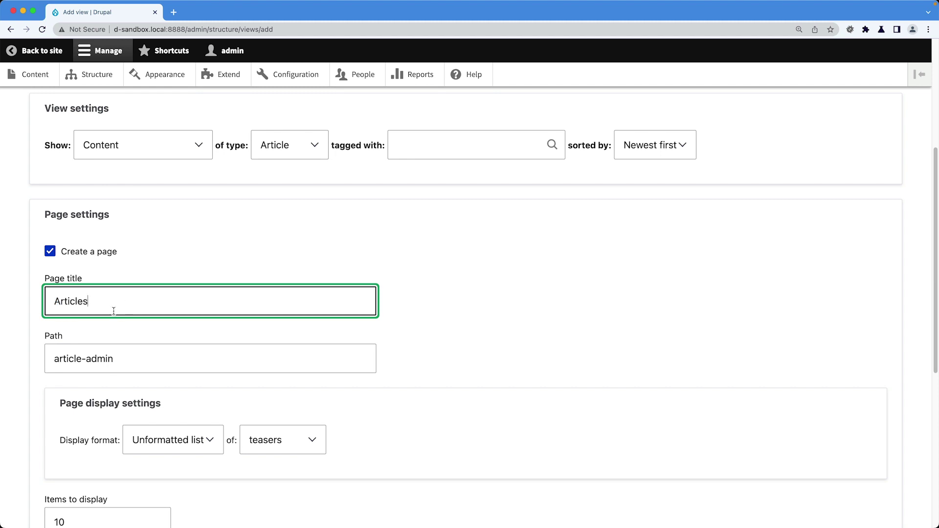
- Set the page's path to admin/content/articles
scroll(116, 301, down, 4)
drag(120, 291, 52, 287)
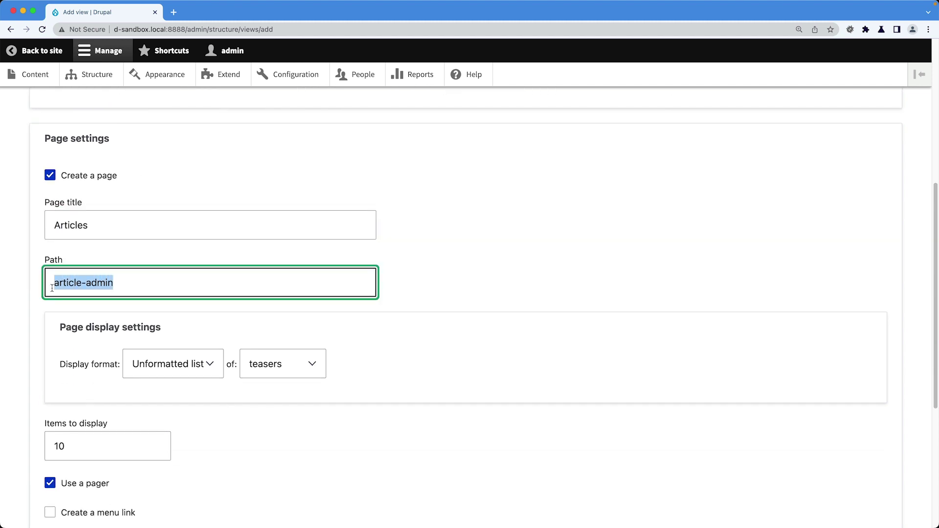
text(admin/content)
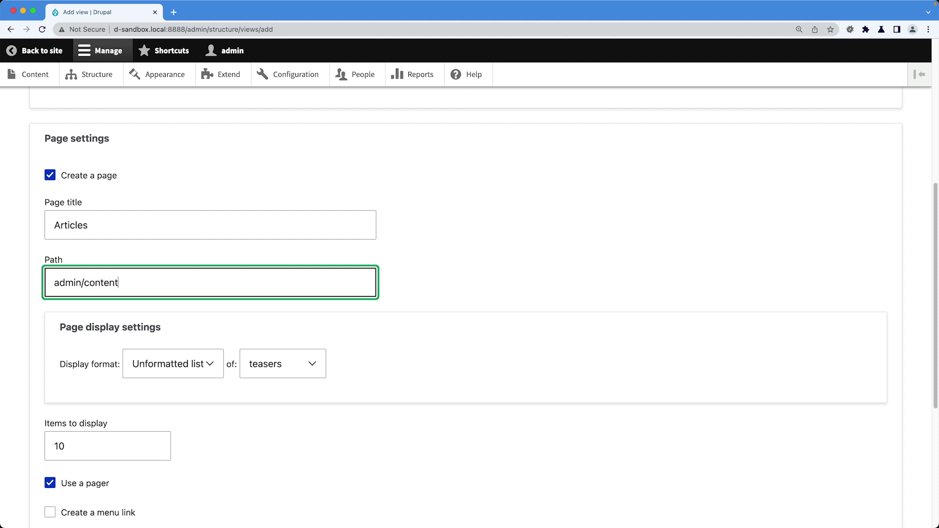
text(/articles)
- Set the page's display format to Table and save the view to continue editing it
scroll(134, 235, down, 2)
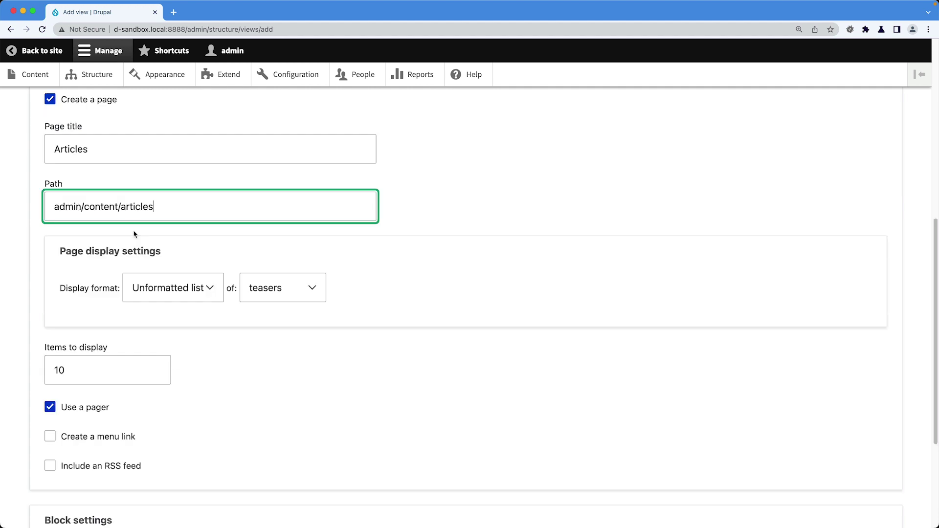
click(166, 286)
click(163, 279)
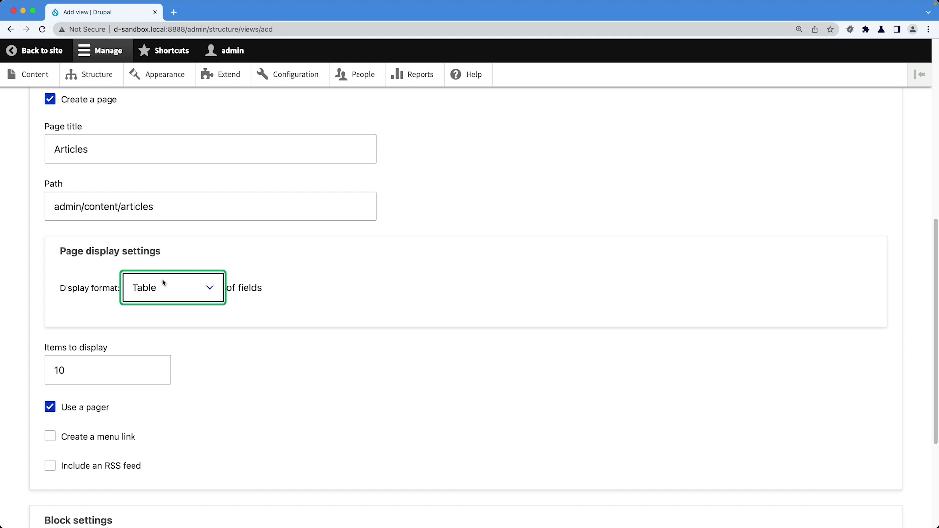
scroll(163, 283, down, 4)
click(81, 443)
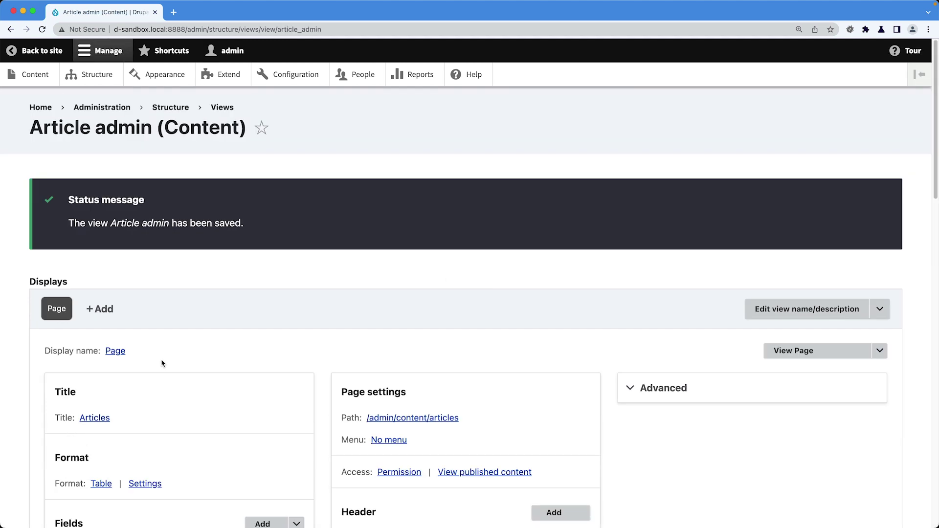
- Add the Content category's Changed field to the view, keeping the Default medium date format
scroll(162, 363, down, 20)
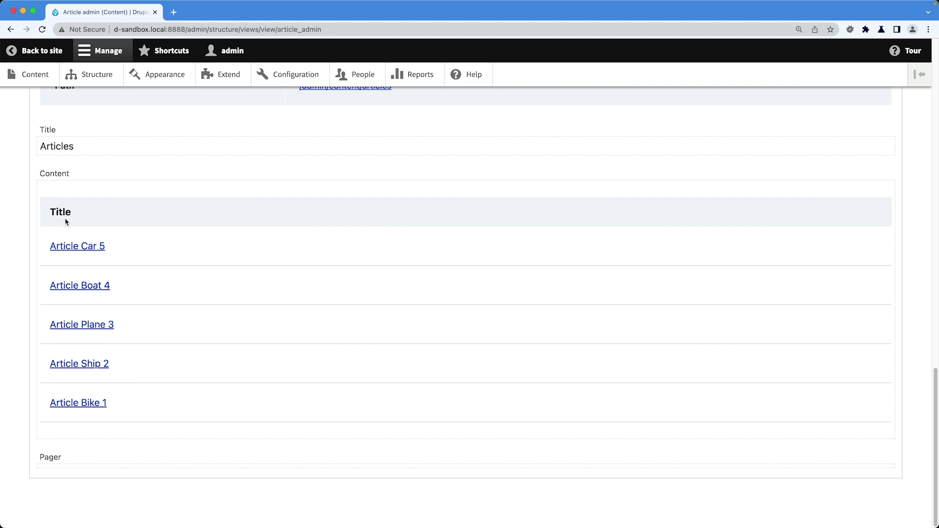
scroll(33, 198, up, 6)
scroll(40, 201, up, 7)
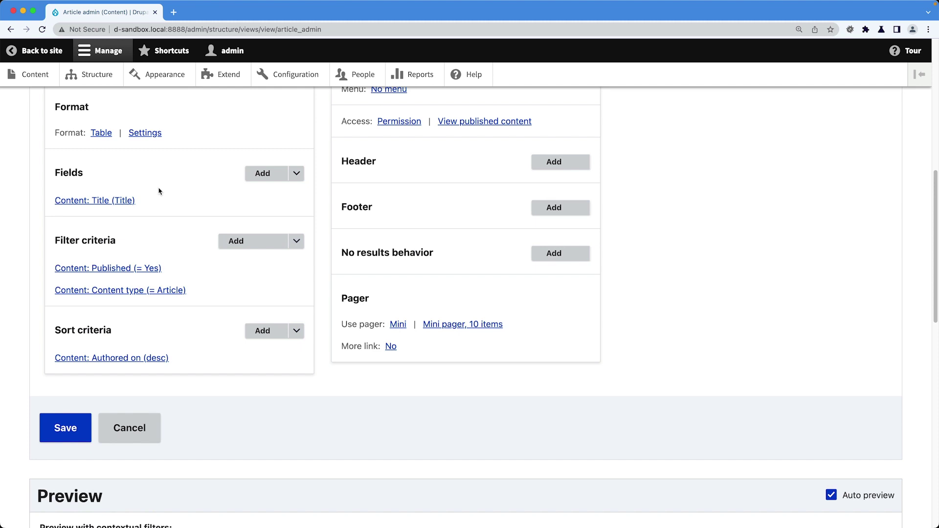
click(263, 175)
text(changed)
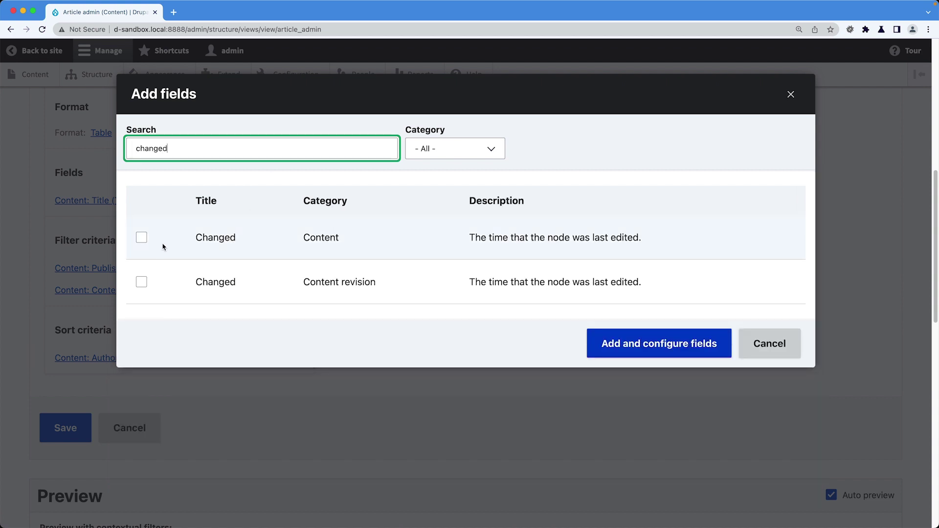
click(141, 237)
click(640, 366)
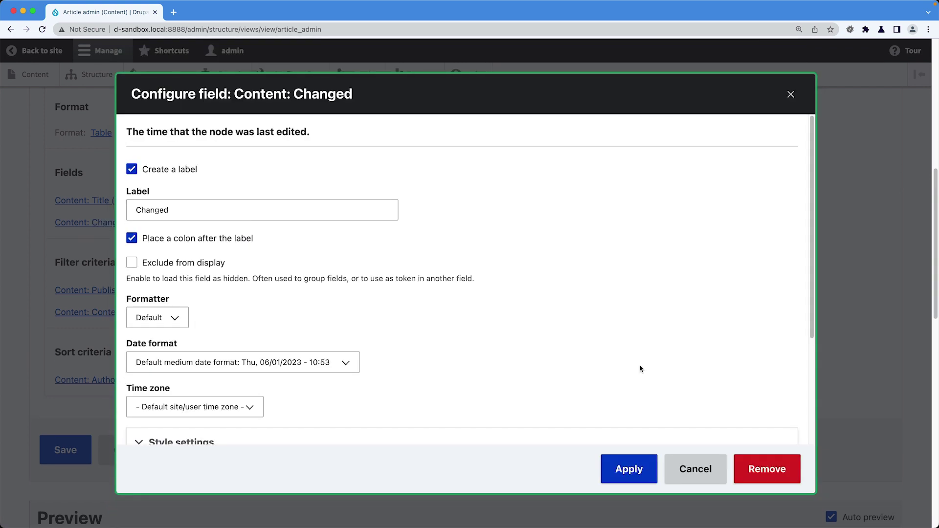
click(318, 362)
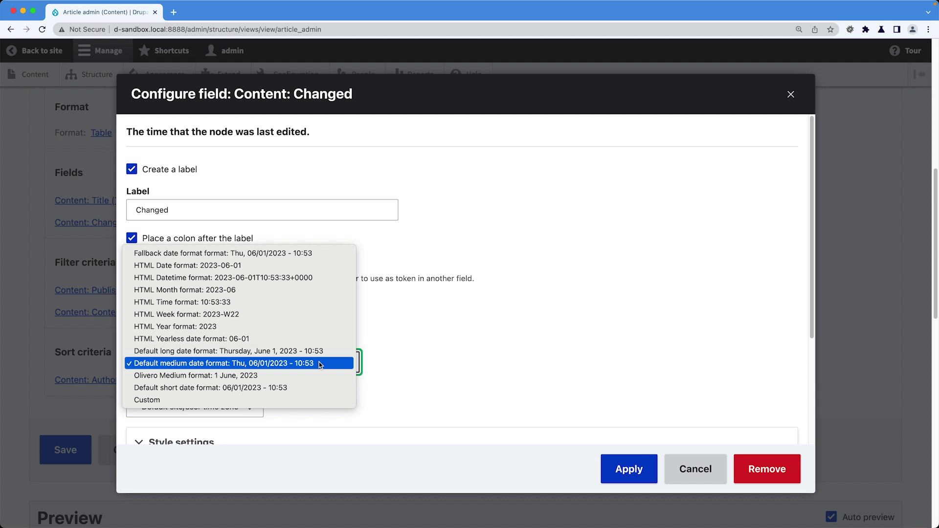
click(323, 363)
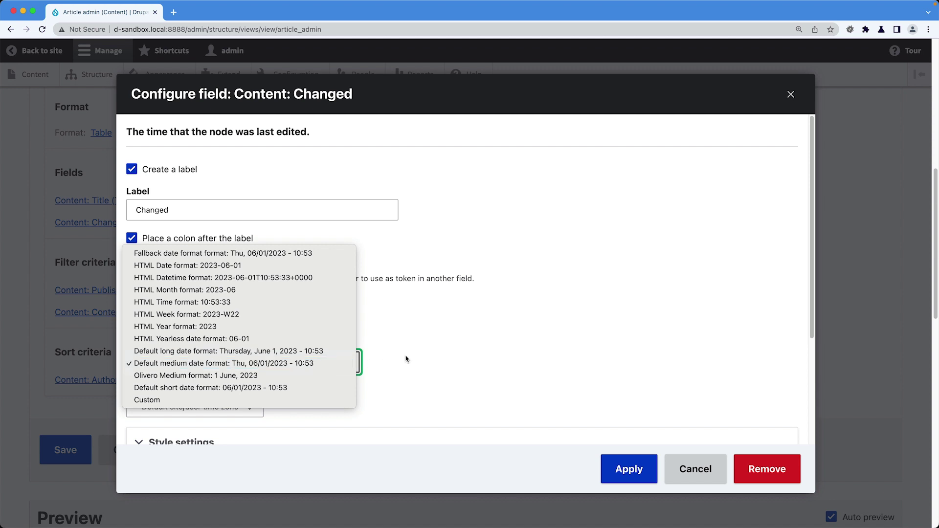
click(636, 468)
- Add the Content category's Authored by field to the view with its default label and formatter settings
click(266, 176)
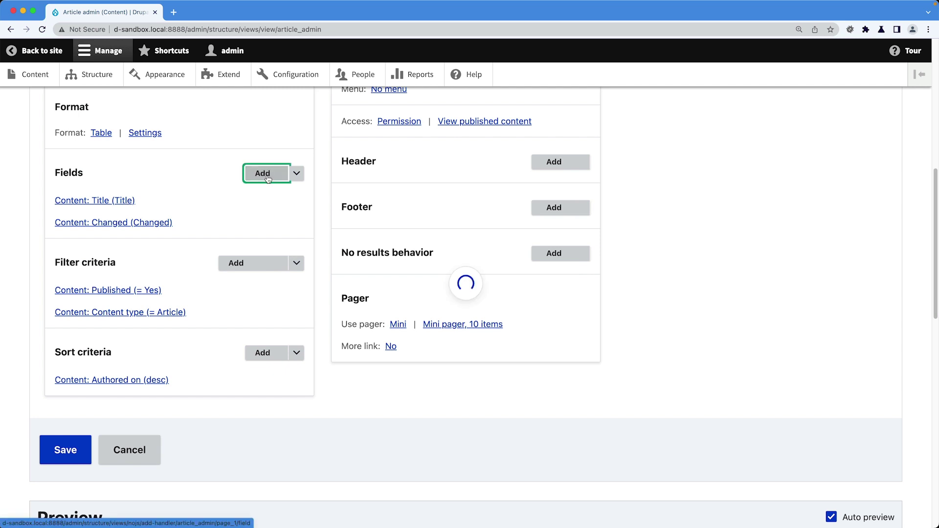
text(authored by)
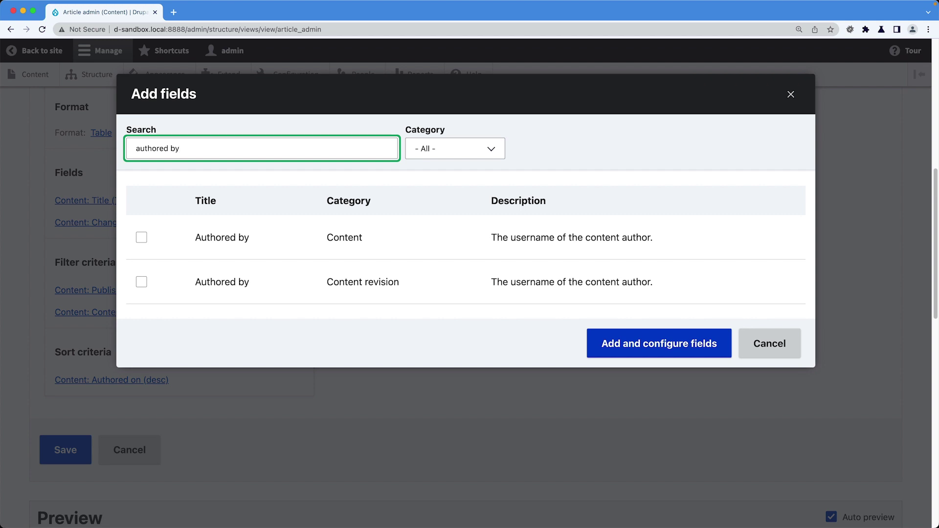
click(141, 237)
click(624, 370)
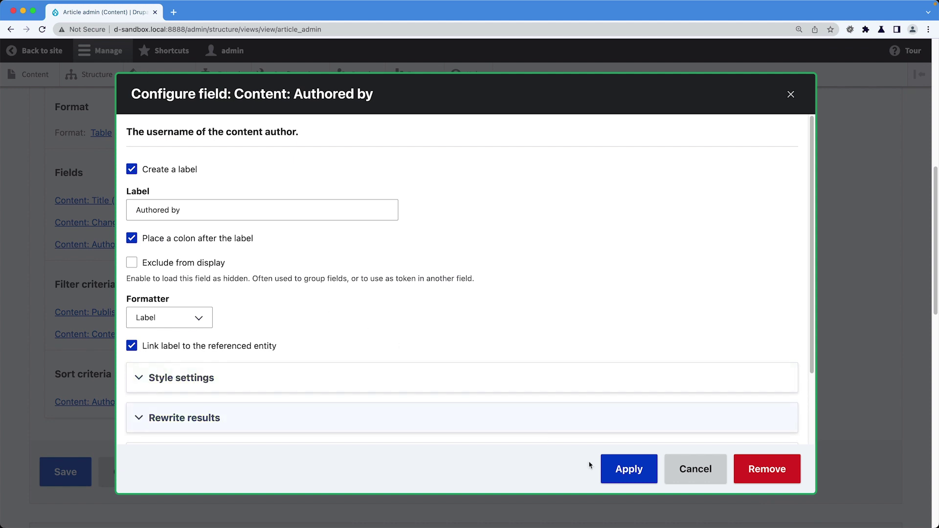
click(627, 470)
- Add the Content category's Published field to the view and open its configuration
click(262, 176)
text(published)
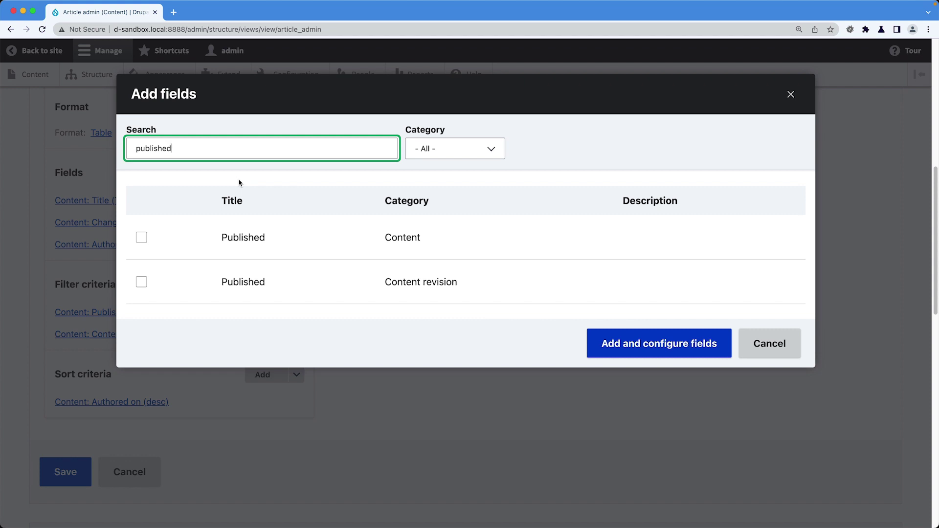
click(141, 237)
click(661, 363)
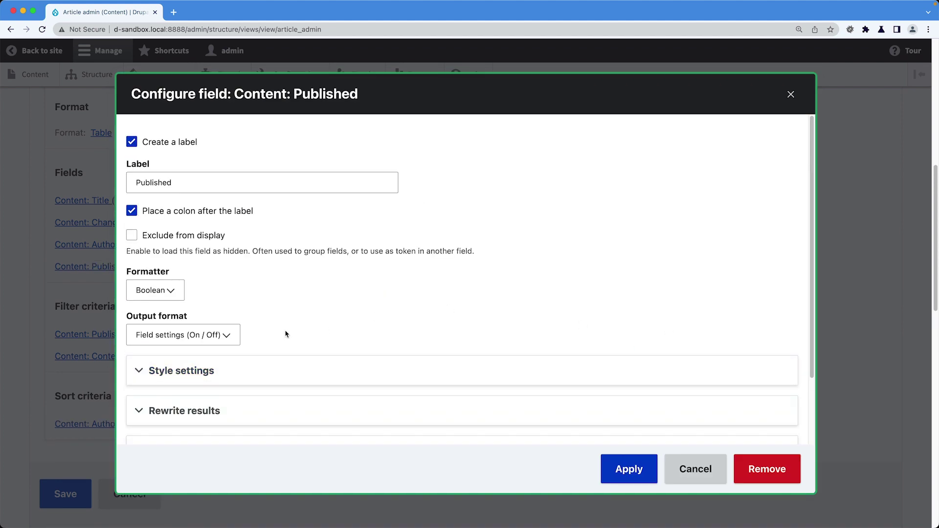
- Give the Published field a Custom output format showing Published for TRUE and Unpublished for FALSE, and apply it
click(234, 334)
click(190, 421)
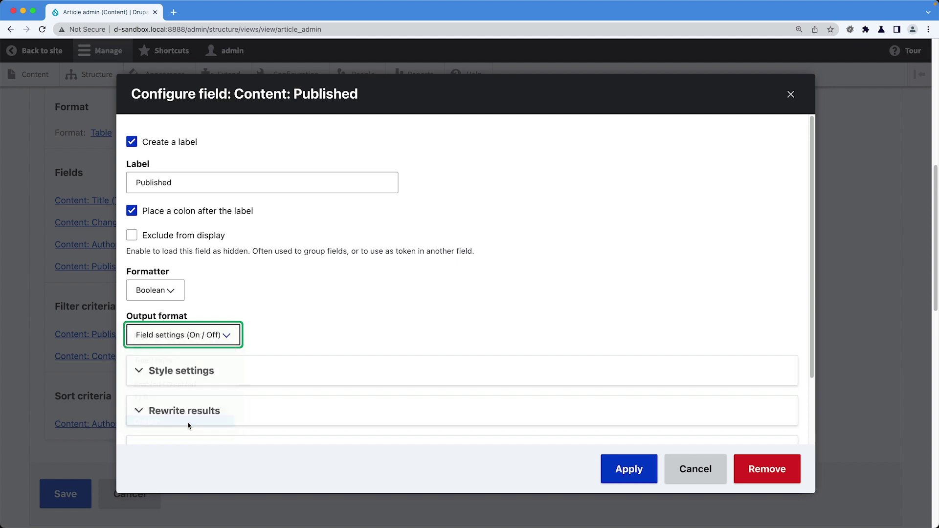
scroll(274, 330, down, 4)
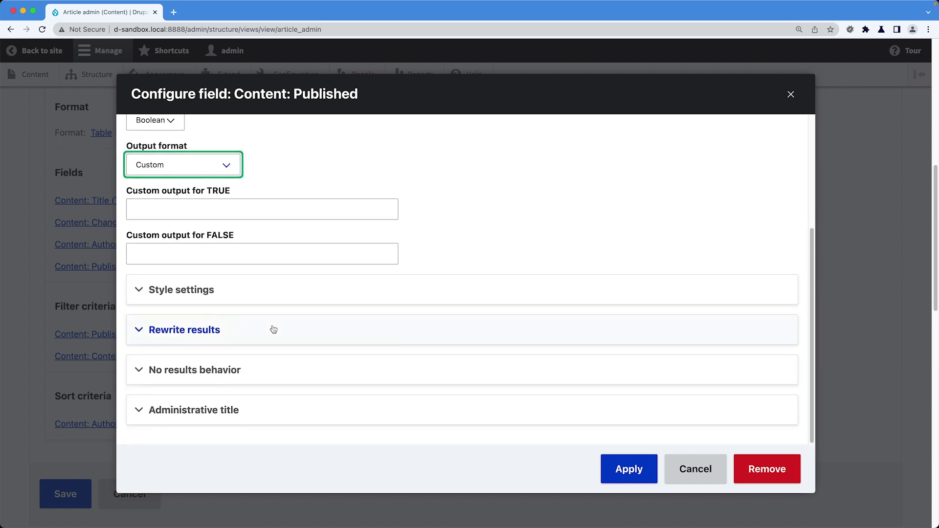
click(244, 215)
text(Published)
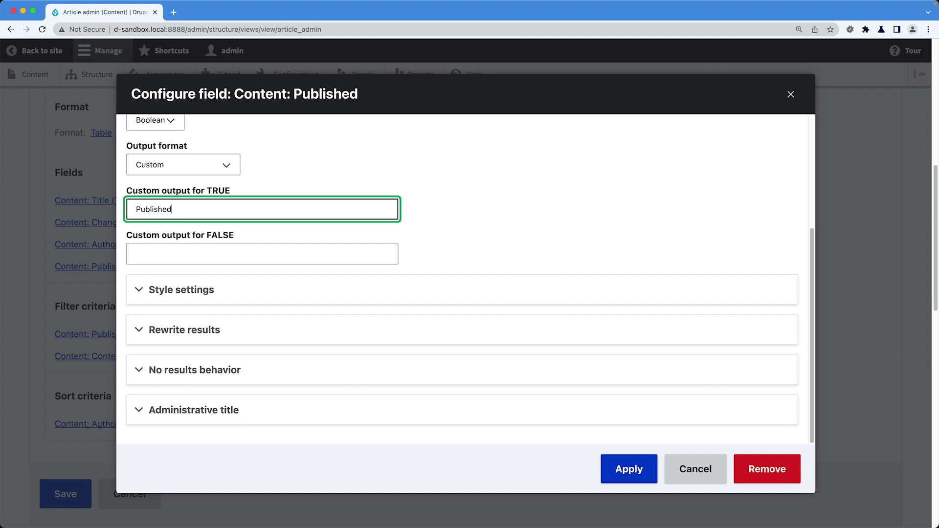
key(Tab)
text(Unpublished)
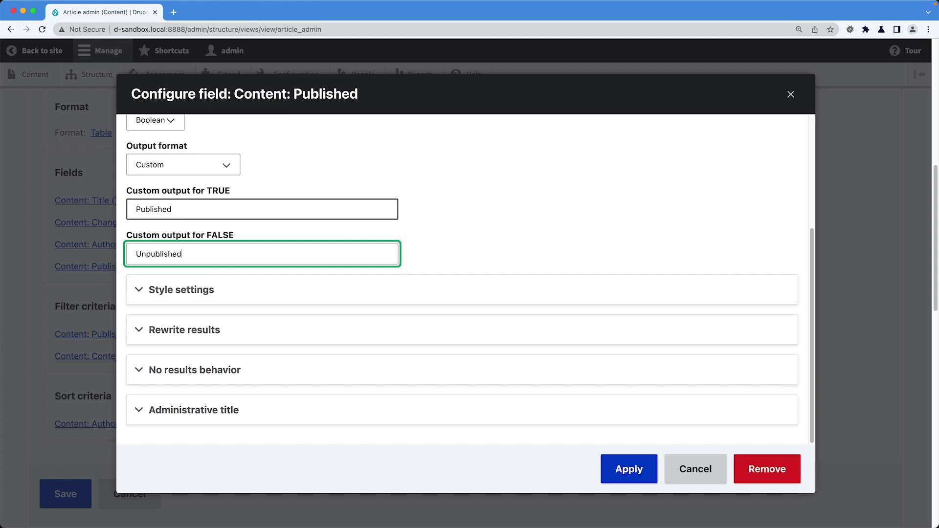
click(623, 469)
- Add the Content category's Operations links field to the view with its default settings
click(281, 175)
text(oper)
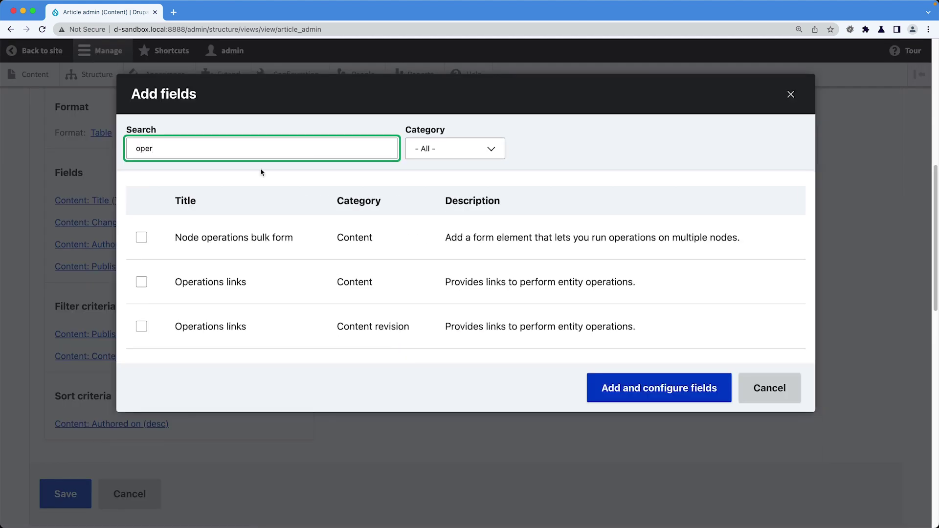
click(142, 283)
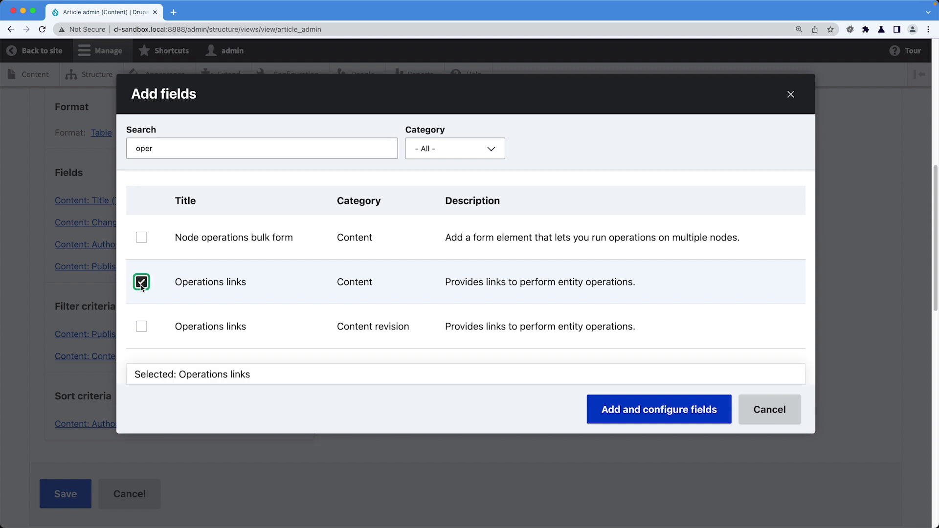
click(654, 409)
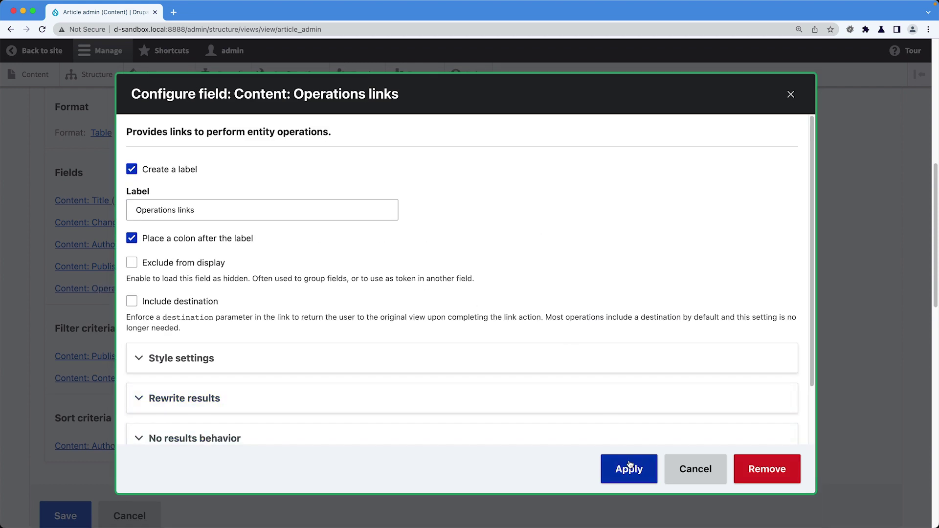
click(629, 469)
- Check the first article's operations in the preview table and save the view
scroll(308, 312, down, 15)
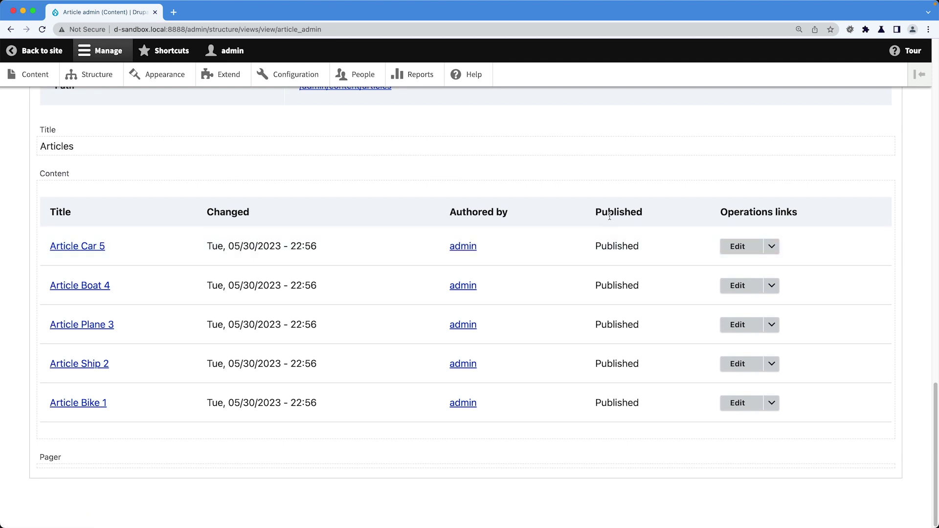
click(772, 248)
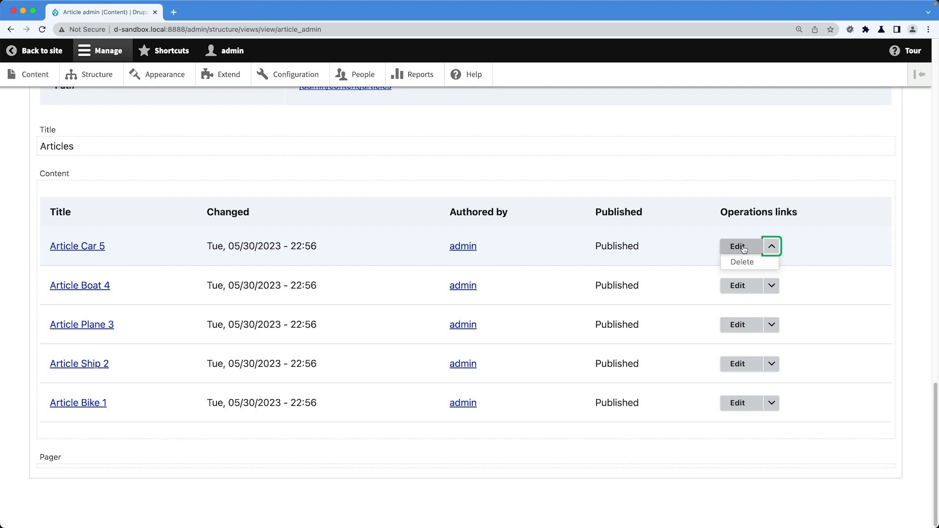
click(770, 248)
scroll(770, 248, up, 8)
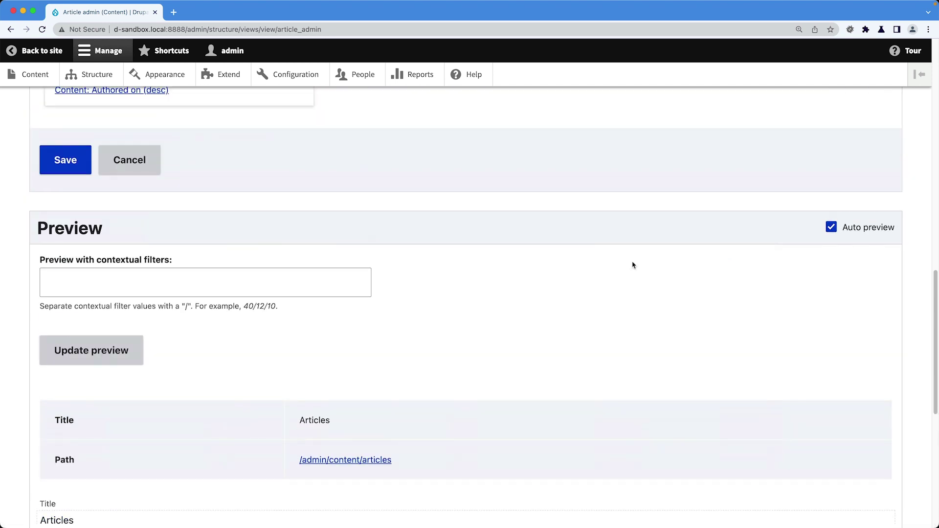
click(86, 169)
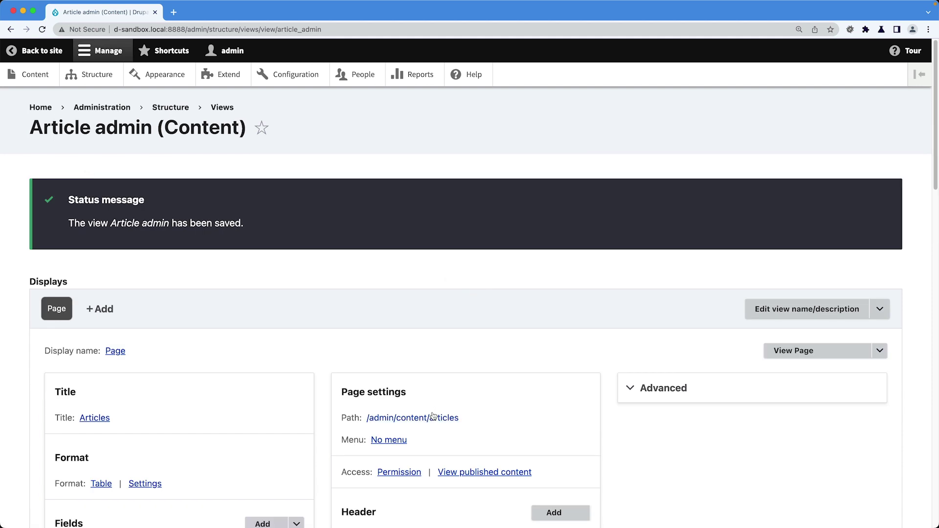
- Copy the full path from the view's page settings and close the path dialog without changing it
click(434, 417)
click(343, 275)
key(alt+shift+Left)
key(alt+shift+Left)
key(alt+shift+Left)
key(super+c)
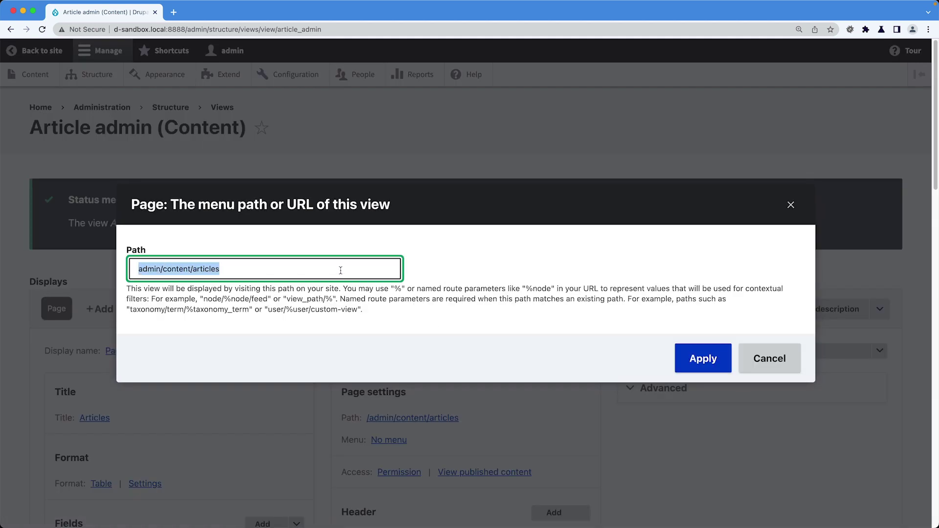
click(770, 359)
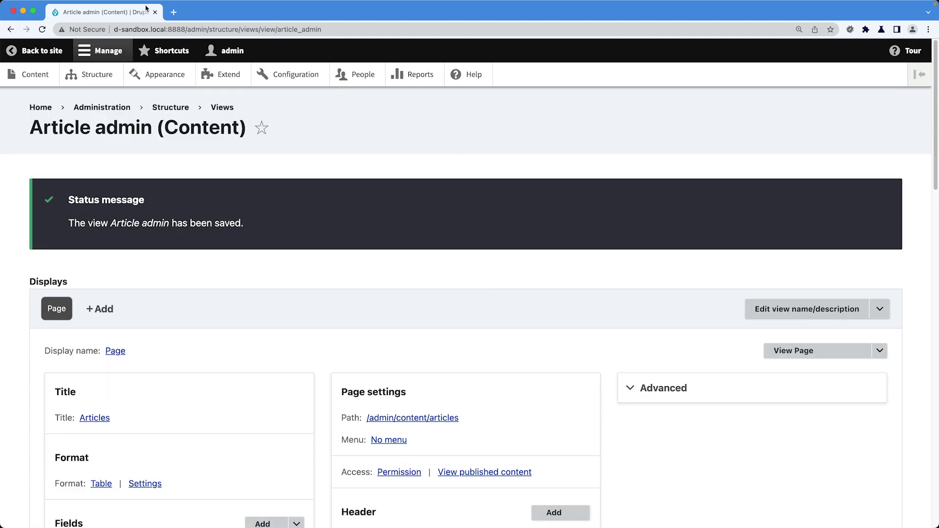
- Open the Content administration page in a new browser tab and load the copied path admin/content/articles there
super+click(35, 74)
click(216, 12)
drag(187, 30, 273, 35)
key(super+v)
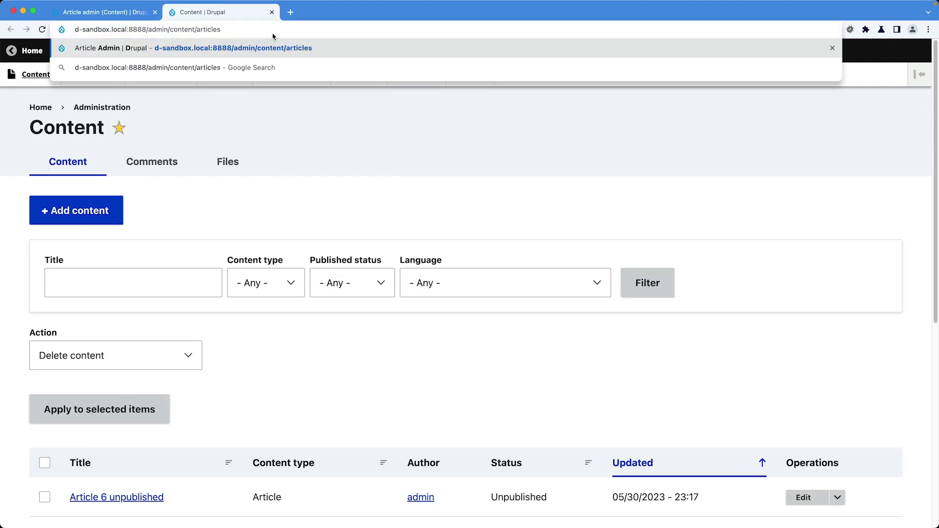
key(Return)
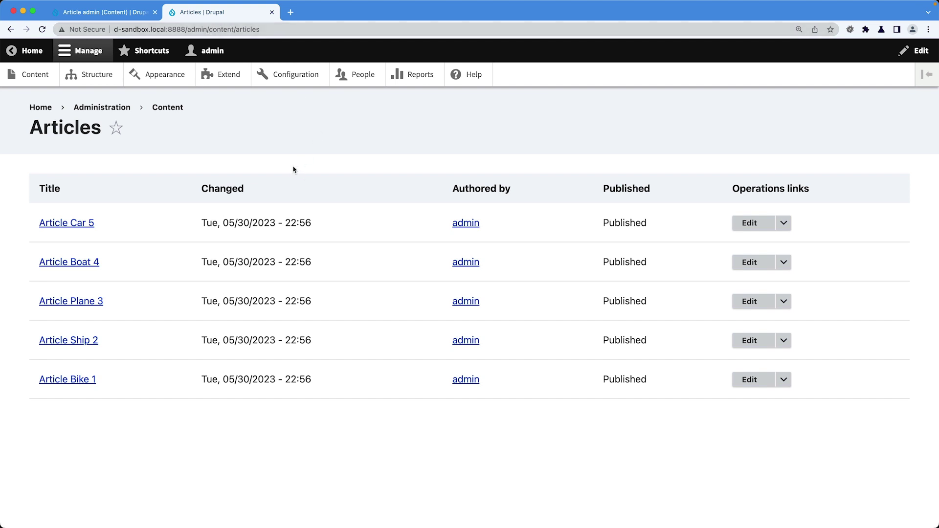
- Examine the Content, Comments and Files tabs of the content administration area and return to the Articles page
click(50, 79)
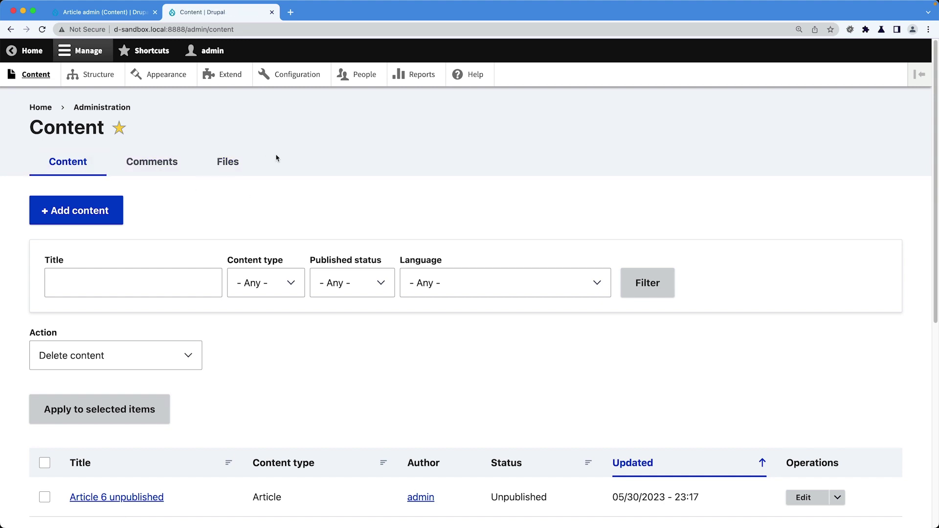
click(170, 176)
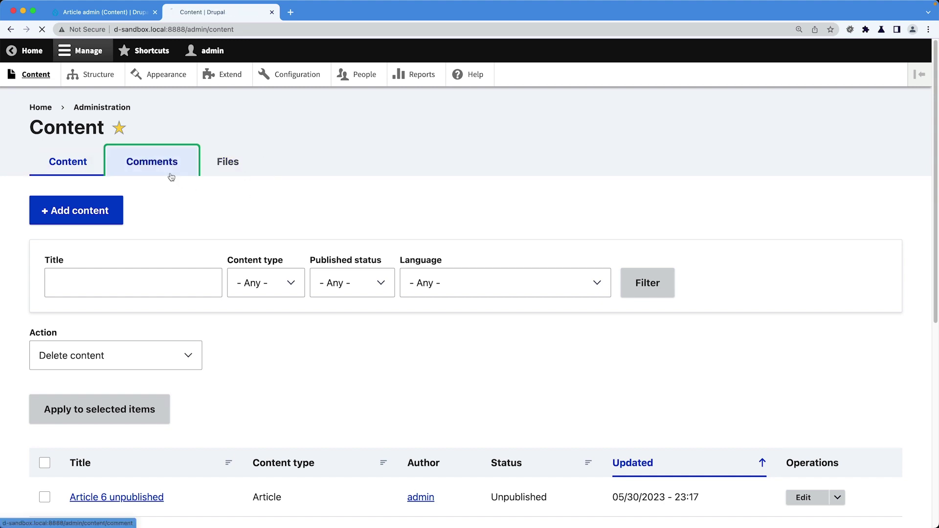
click(224, 161)
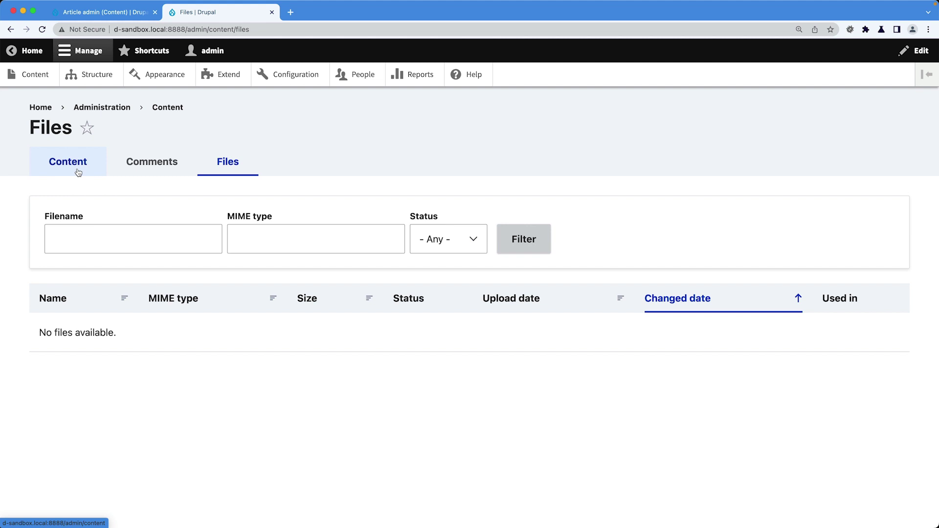
key(super+bracketleft)
key(super+bracketleft)
key(super+bracketleft)
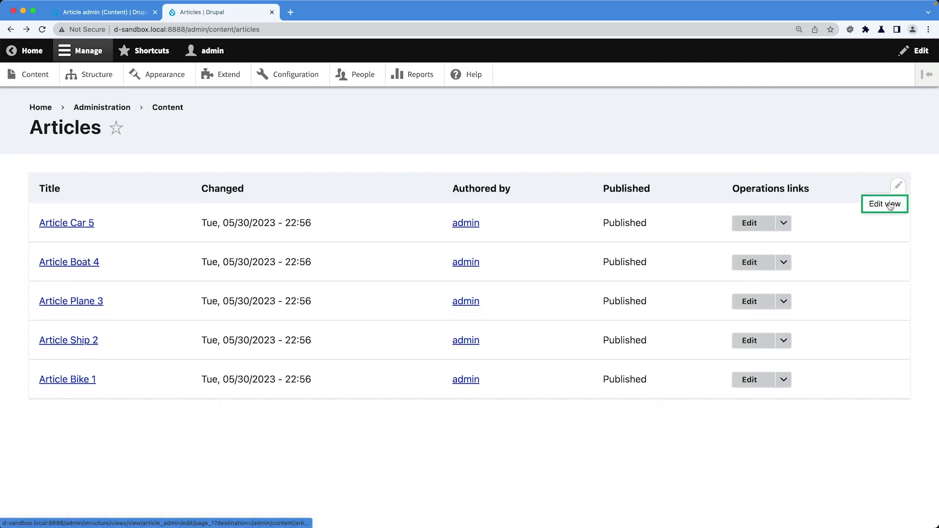
- Edit the view from the Articles page and make its menu entry a Menu tab titled "Articles"
click(893, 203)
scroll(375, 277, down, 2)
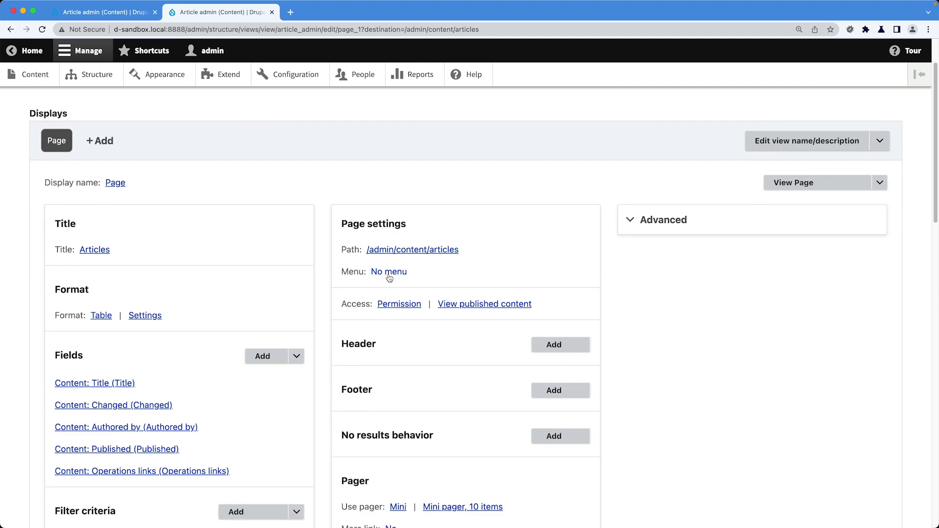
click(393, 273)
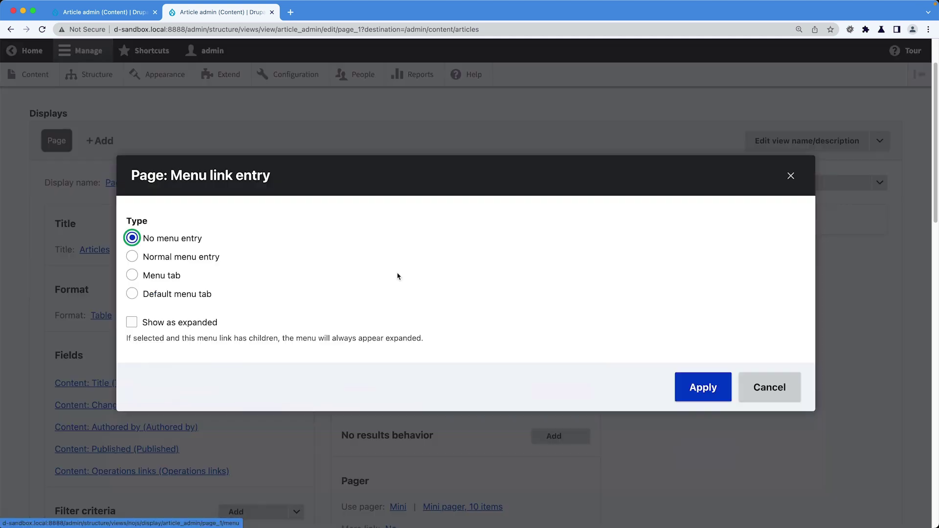
click(167, 277)
scroll(168, 274, down, 2)
click(169, 272)
text(Articles)
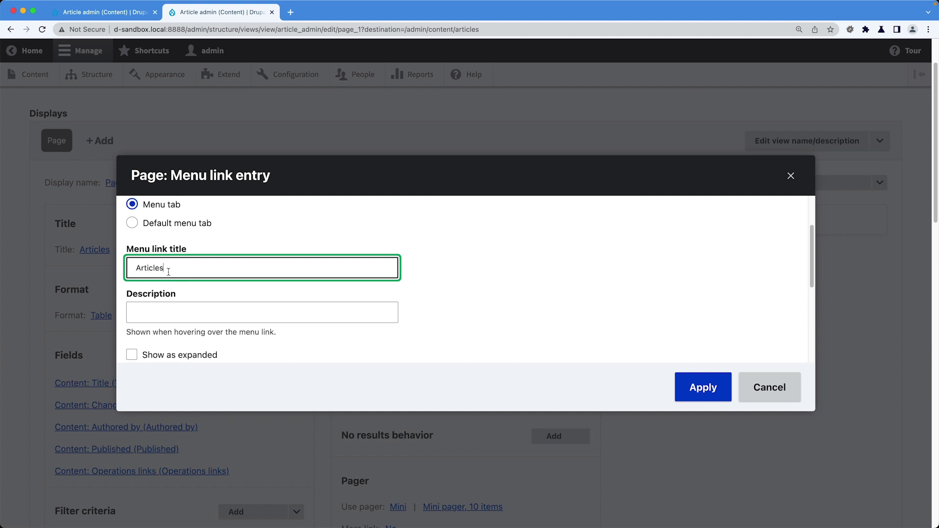
- Set the menu link's parent to <Administration>, apply the menu entry and save the view
scroll(169, 272, down, 5)
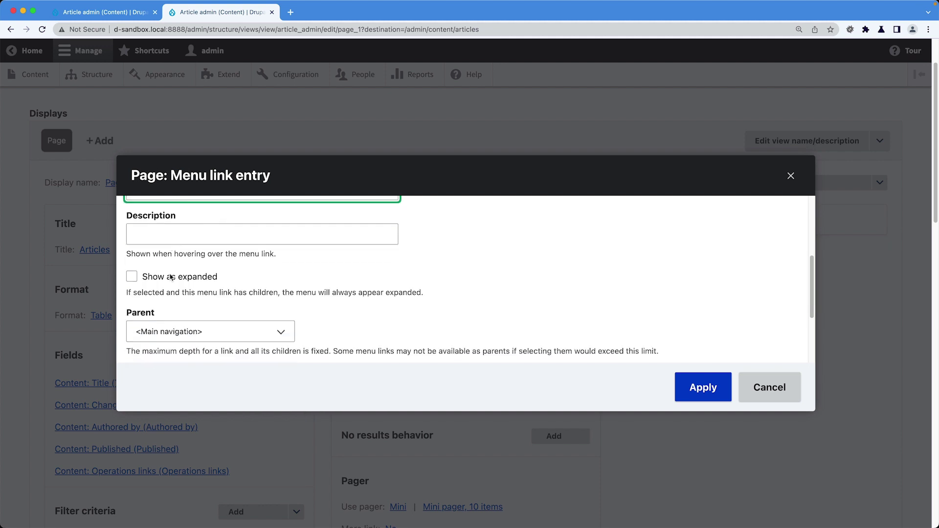
click(180, 273)
scroll(180, 273, up, 10)
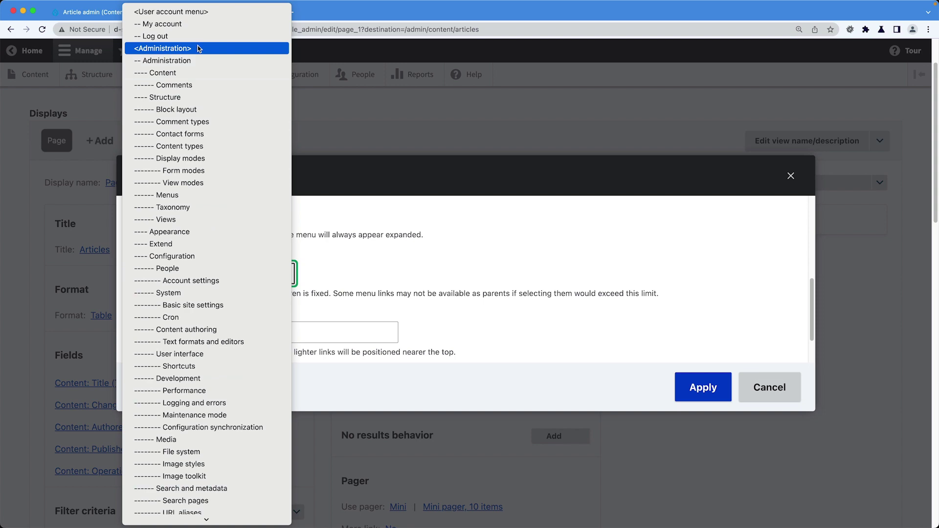
click(197, 48)
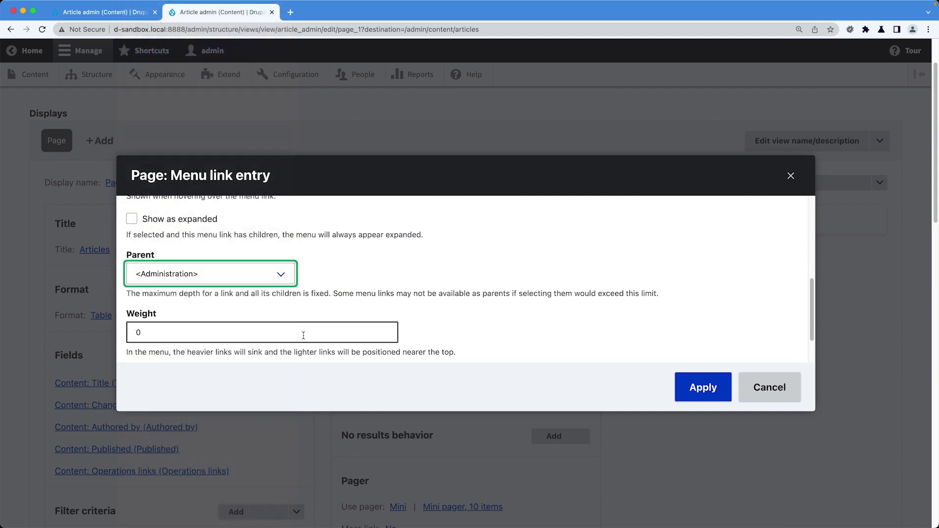
click(708, 393)
scroll(138, 364, down, 5)
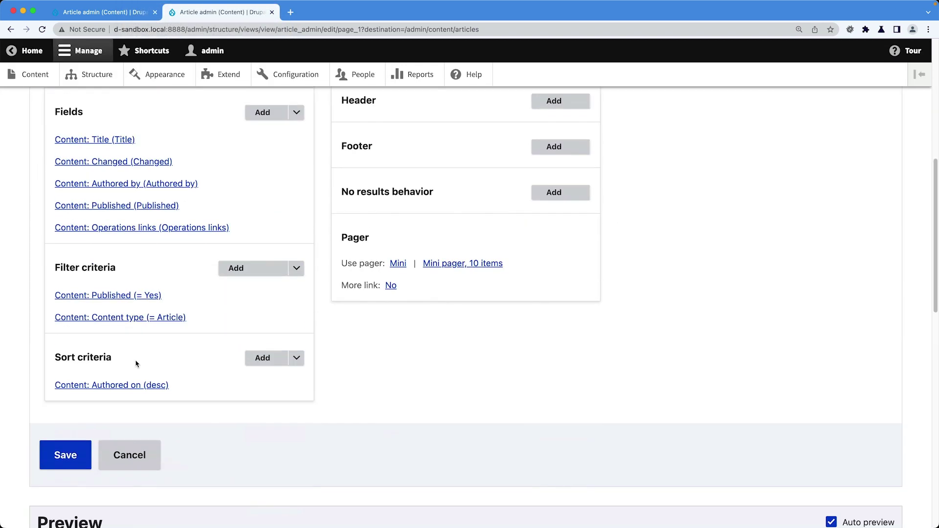
click(74, 453)
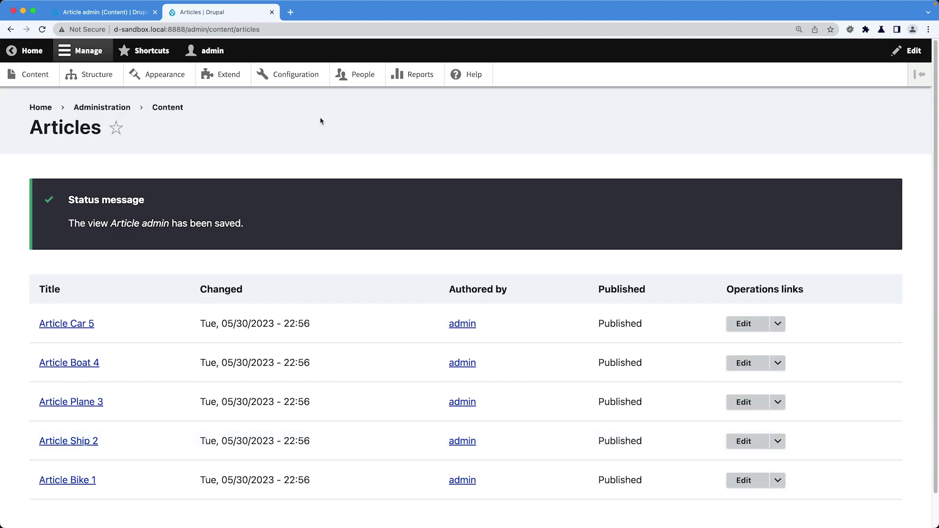
- Clear all of the site's caches from the Performance configuration page
click(298, 76)
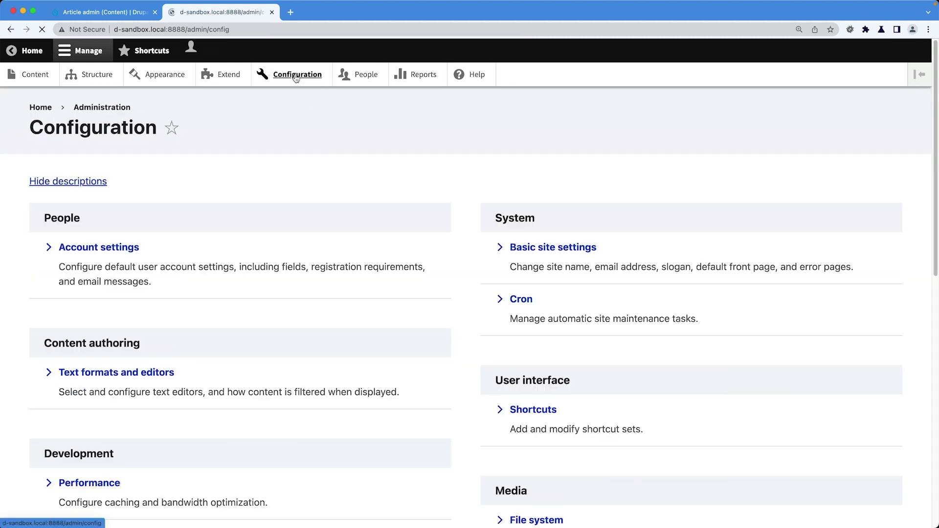
scroll(106, 322, down, 7)
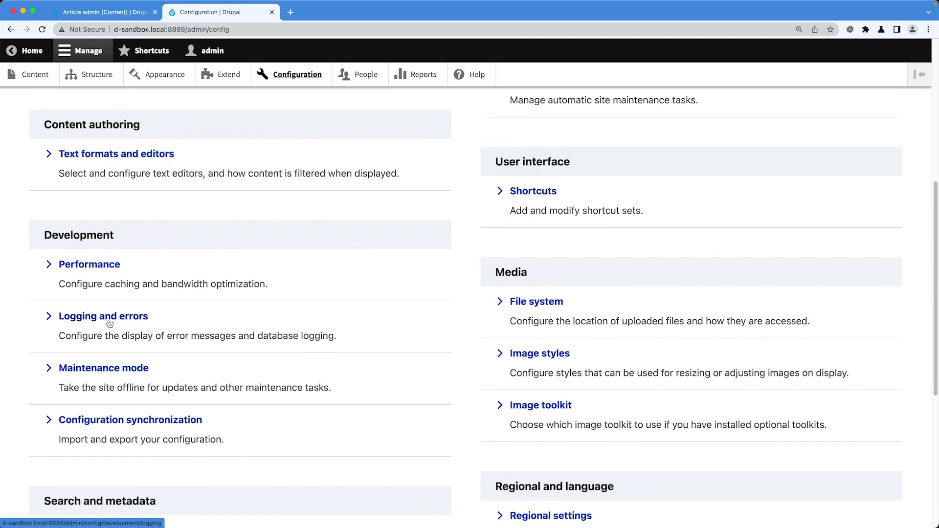
click(87, 270)
click(110, 245)
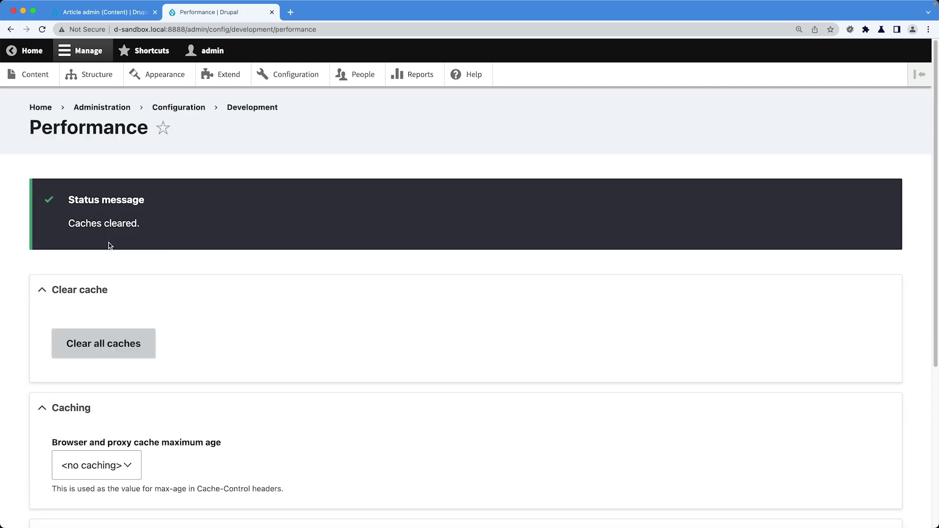
- Go to the content administration area's Articles page and open its view for editing
click(35, 80)
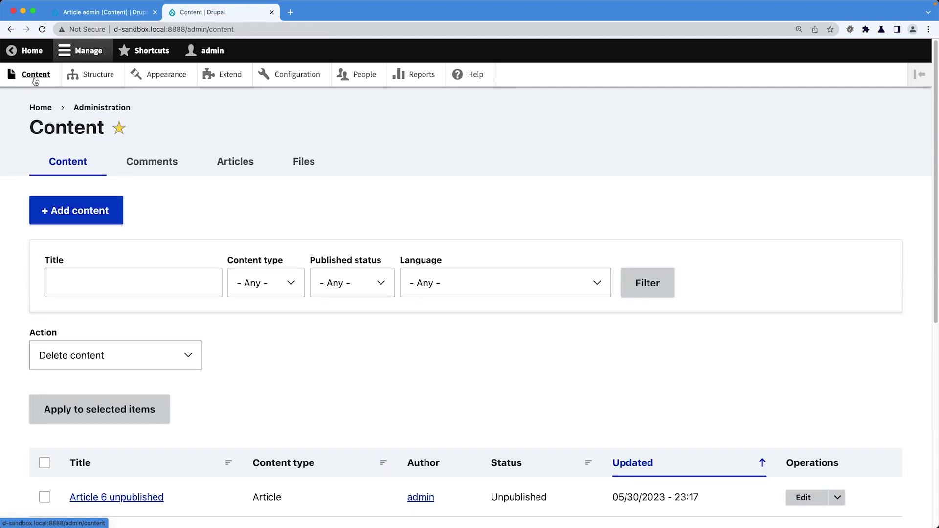
click(236, 171)
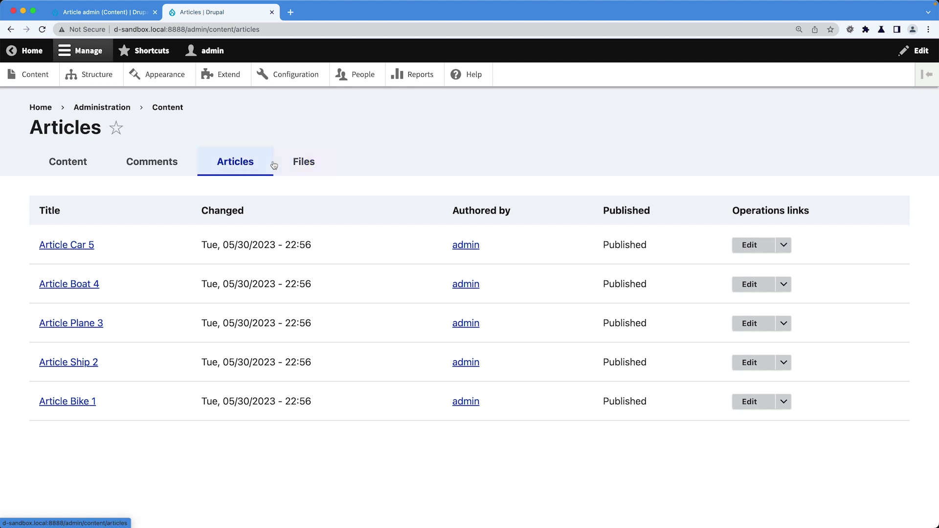
click(898, 207)
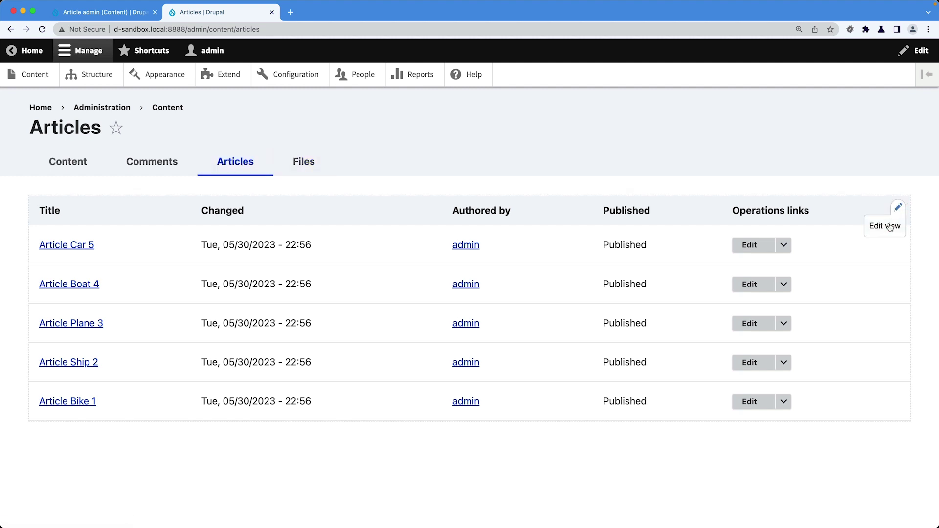
click(881, 227)
- Set the weight of the view's Articles menu tab to 100, apply the menu entry and save the view
click(389, 342)
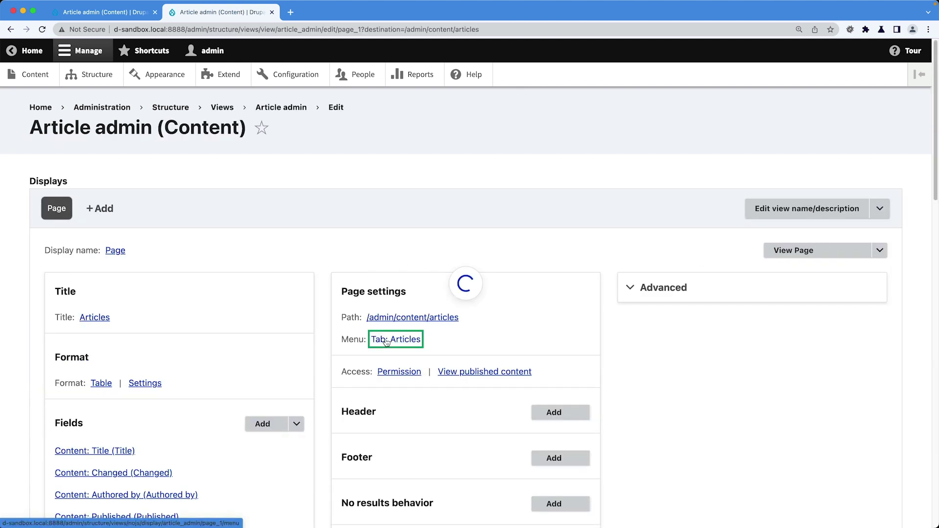
scroll(386, 342, down, 3)
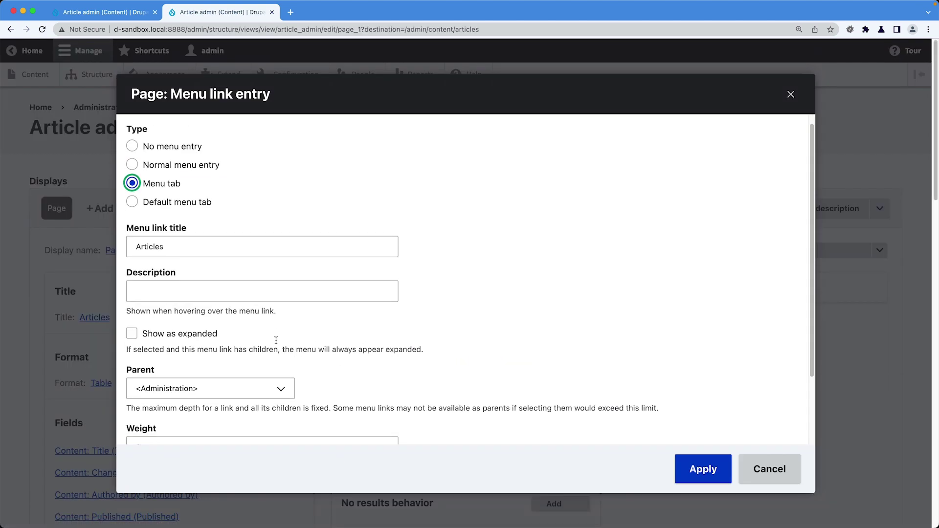
double_click(163, 362)
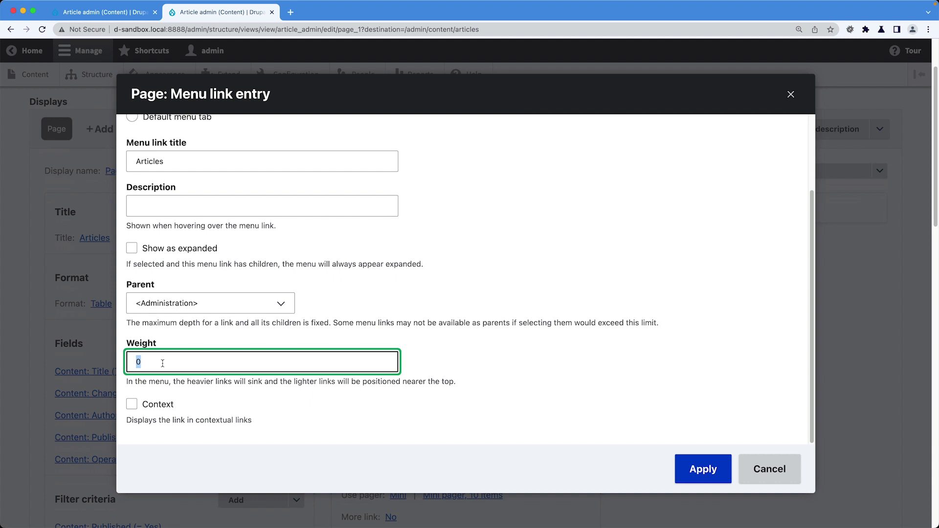
text(100)
click(696, 469)
click(57, 322)
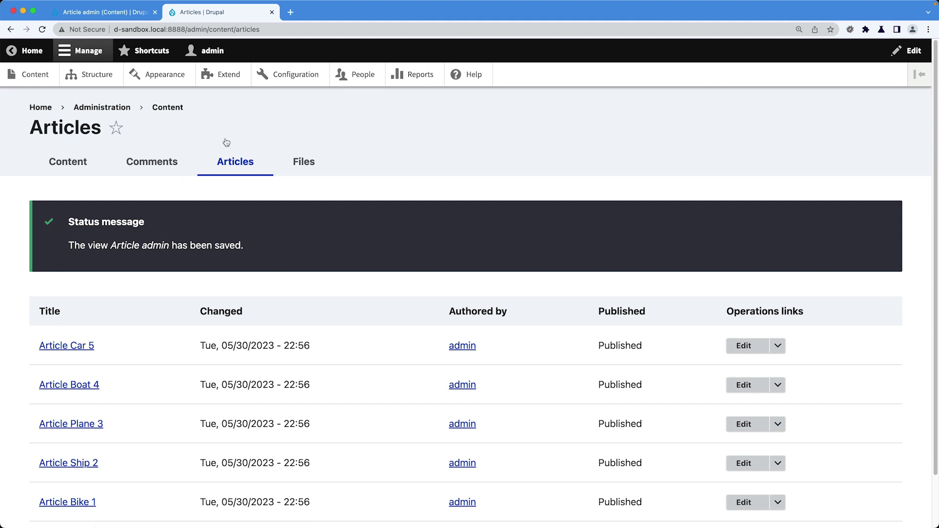
- Clear all caches on the Performance page again and return to the Content page to check the tab order
click(290, 86)
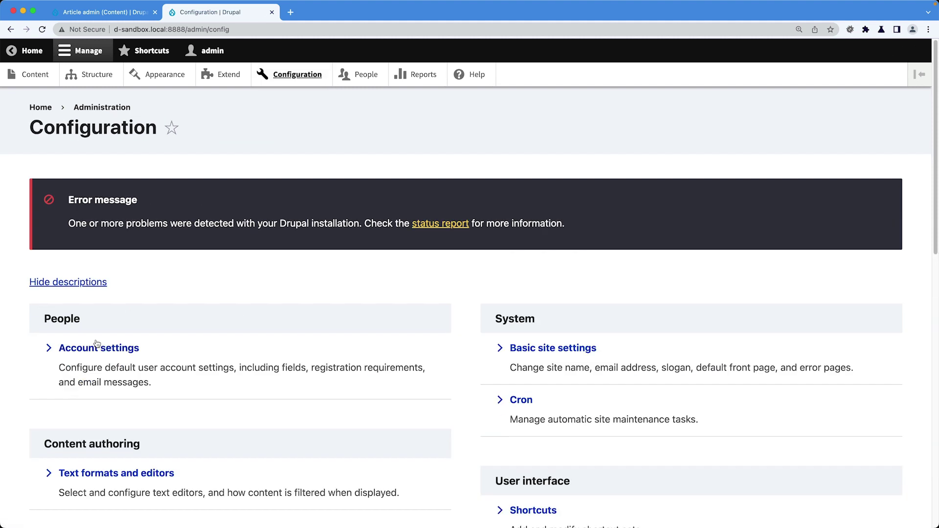
scroll(84, 376, down, 1)
scroll(84, 376, down, 4)
click(83, 337)
click(102, 250)
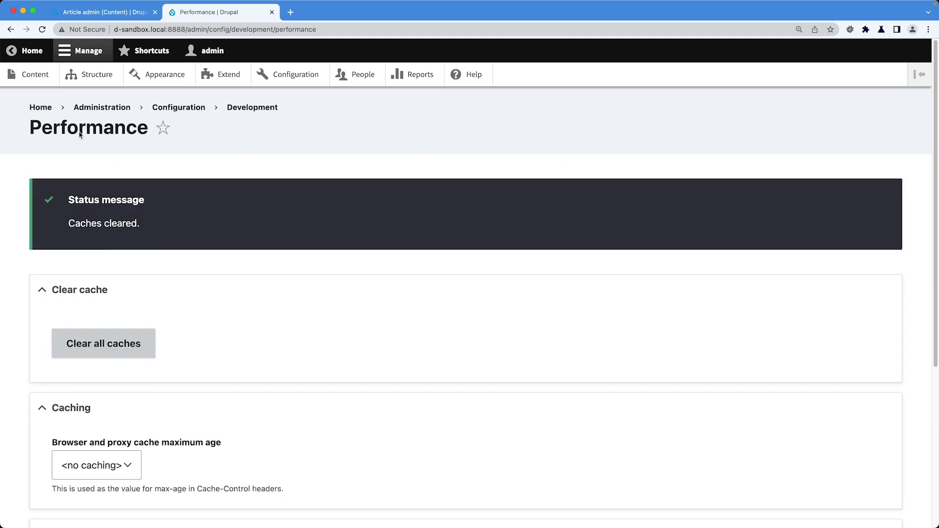
click(44, 84)
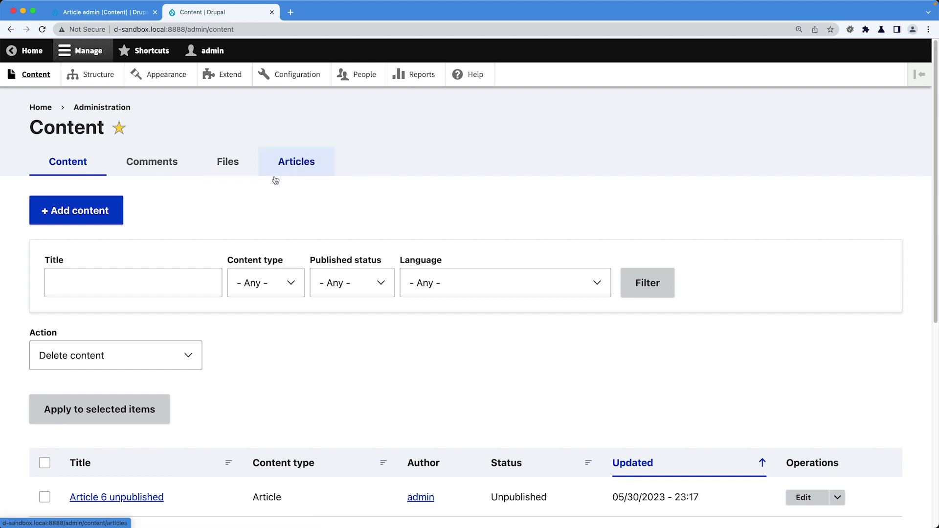
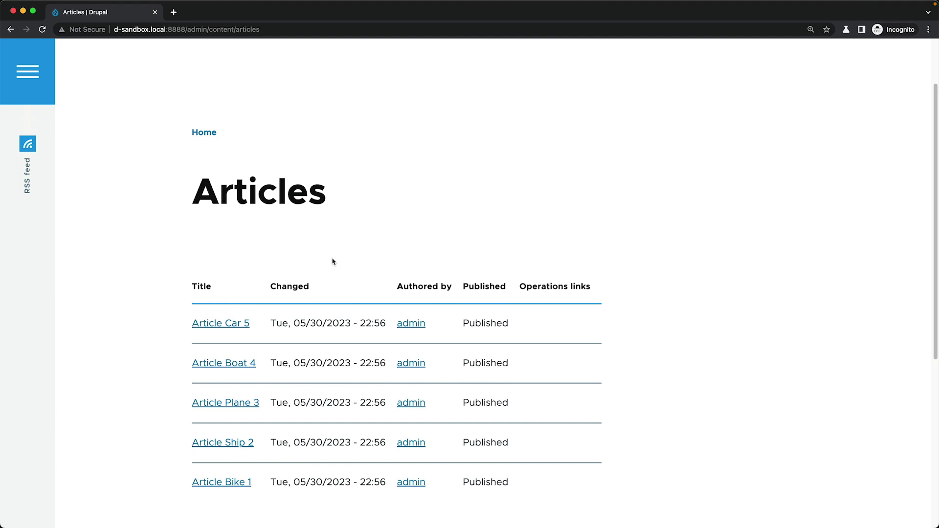
- Close the incognito window and open the Article admin view for editing from the Articles page
click(156, 12)
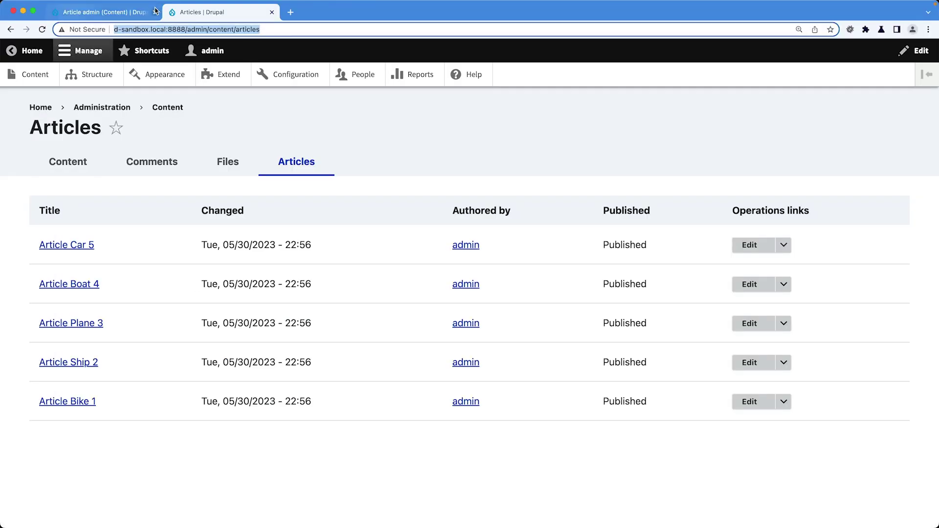
mouse_move(880, 243)
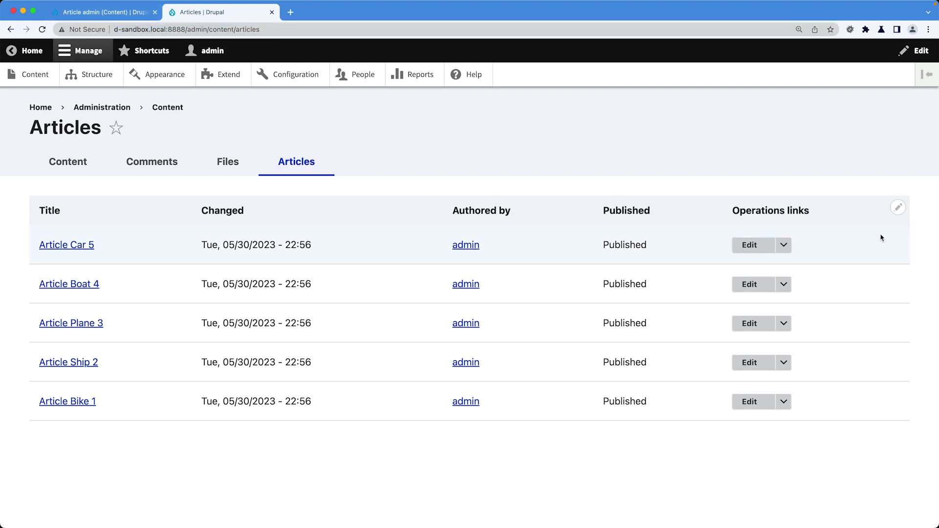
click(893, 214)
click(887, 229)
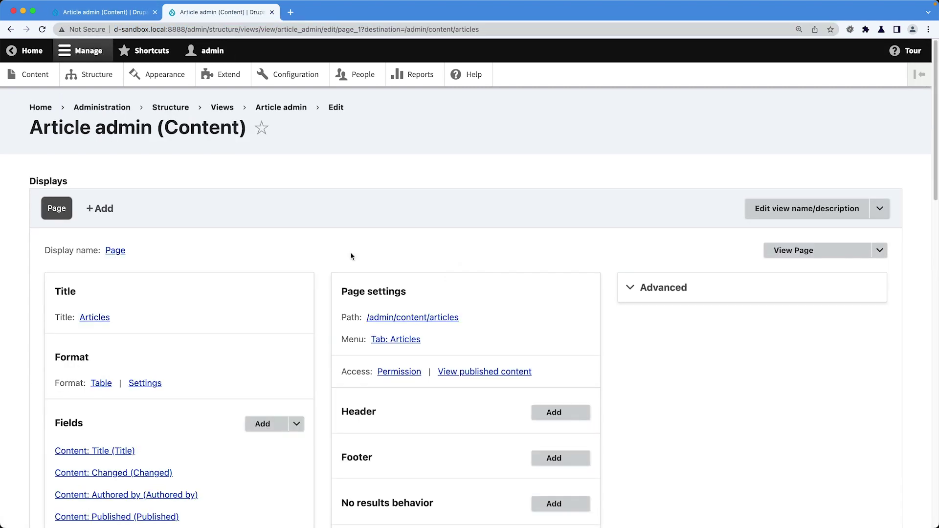
- Restrict the page display's access to the "Access the Content overview page" permission, apply it and save the view
scroll(454, 258, down, 2)
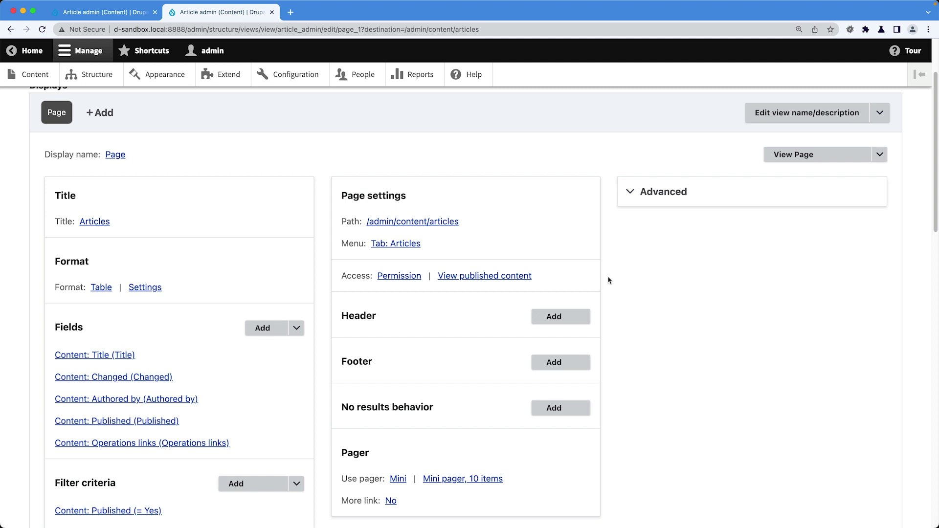
click(512, 276)
click(335, 280)
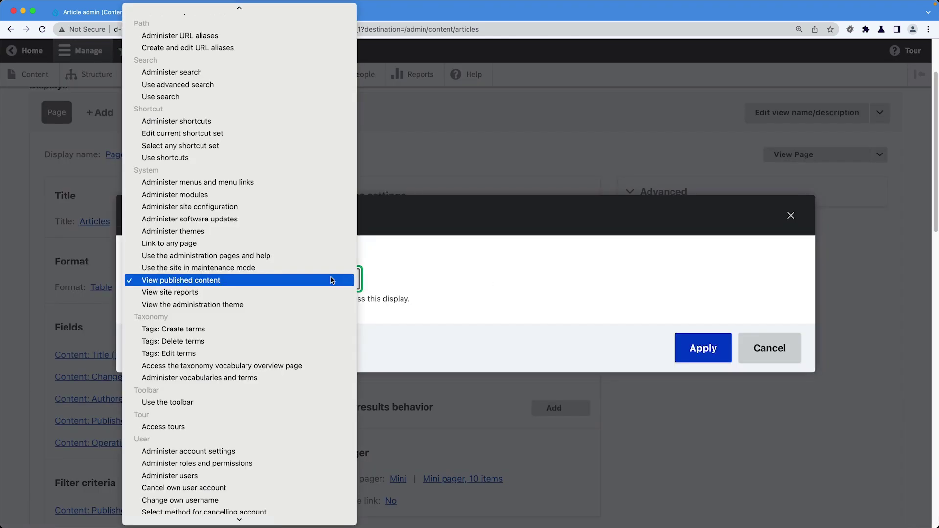
scroll(313, 278, up, 10)
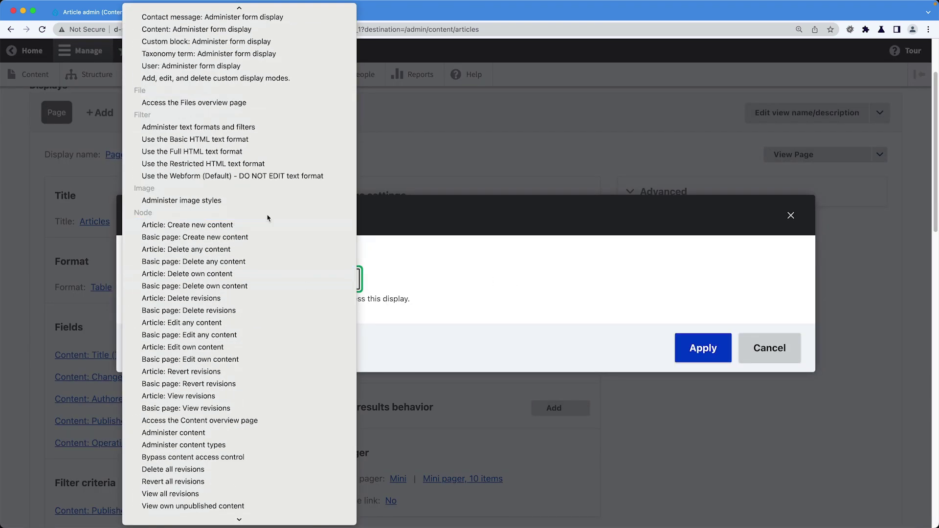
scroll(269, 224, down, 5)
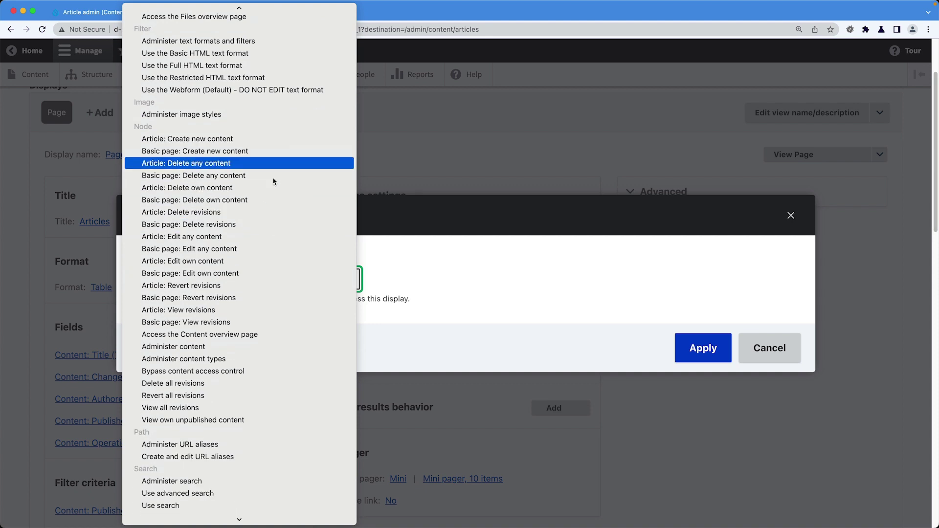
click(206, 338)
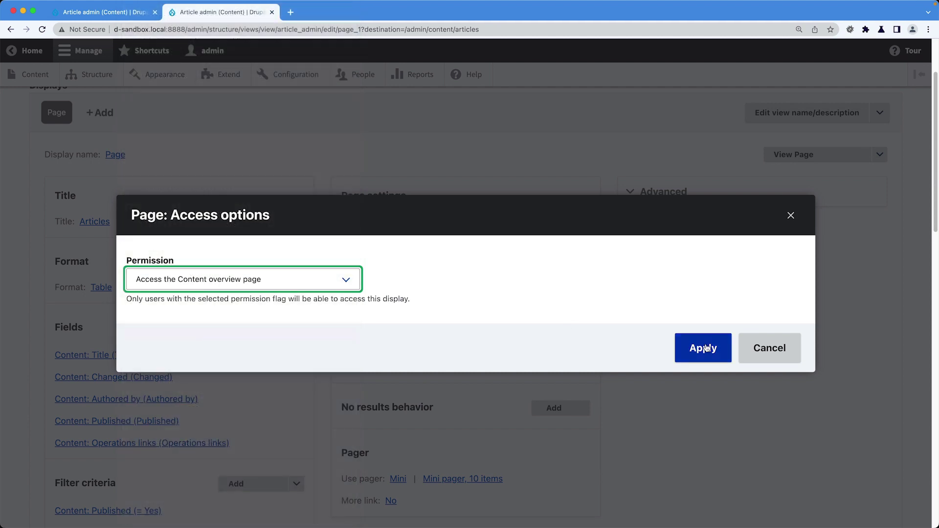
click(691, 345)
scroll(350, 350, down, 5)
click(73, 475)
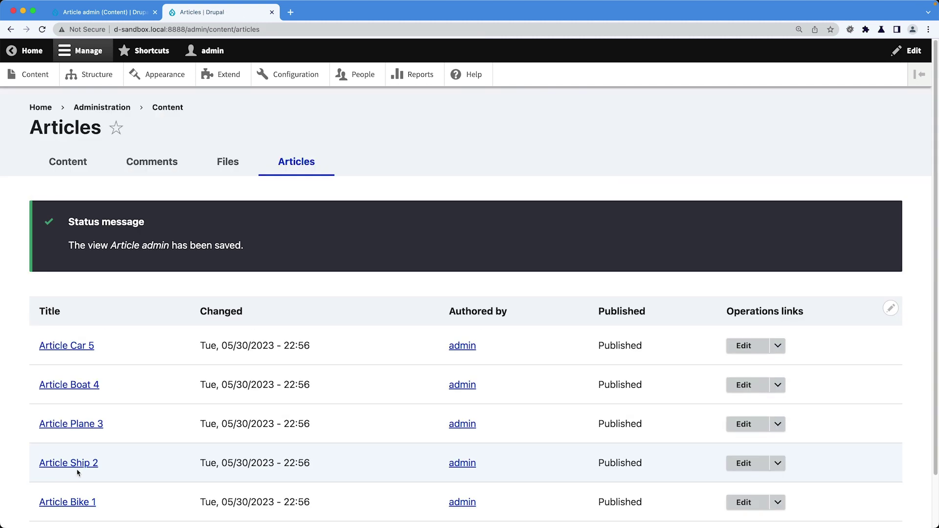
- Revisit the Content and Articles tabs, test the Articles page's address in a new incognito window, and close that window
click(81, 165)
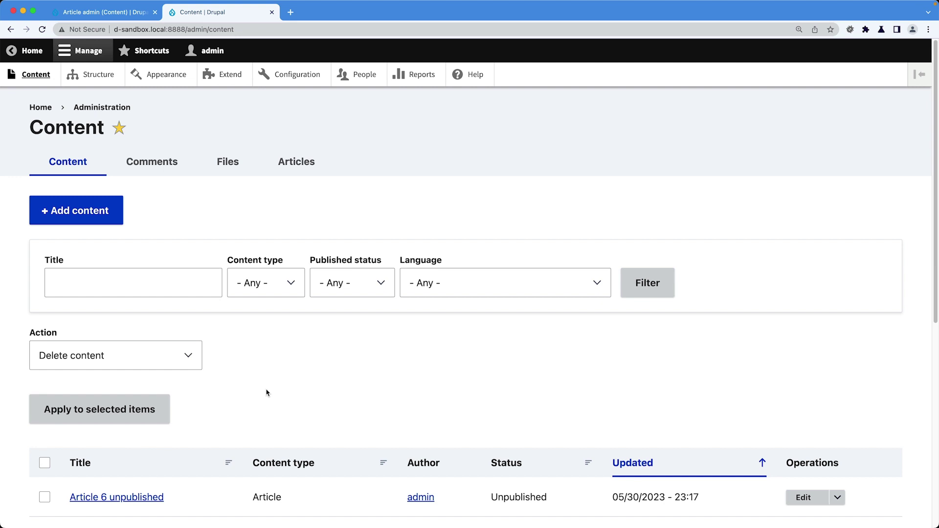
click(294, 170)
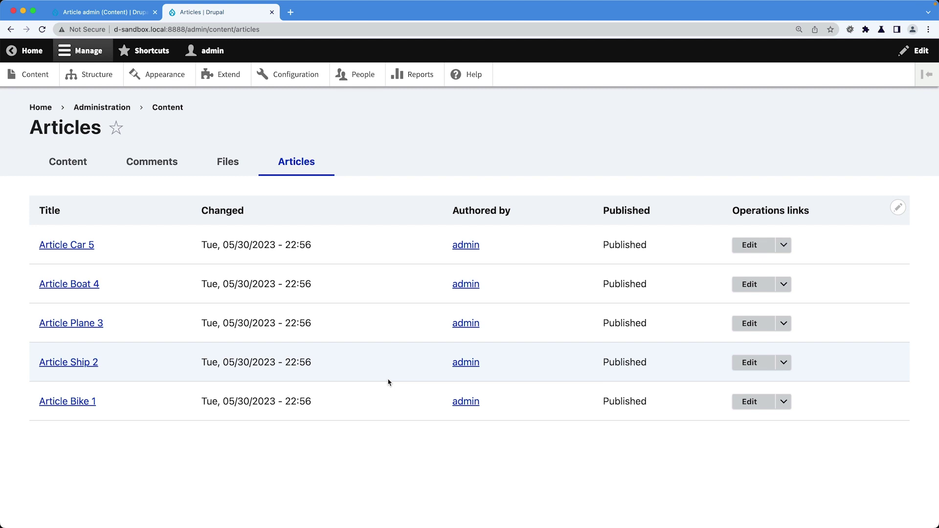
click(287, 33)
key(super+c)
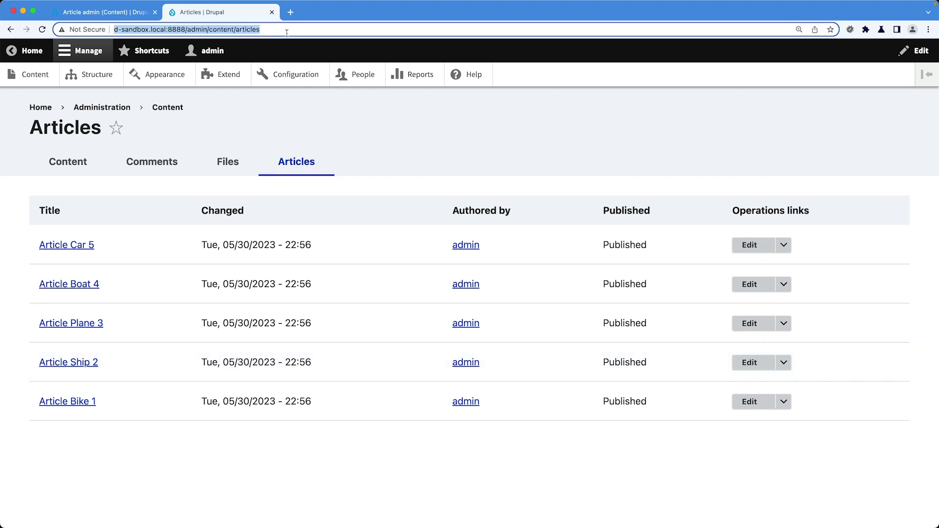
key(super+shift+n)
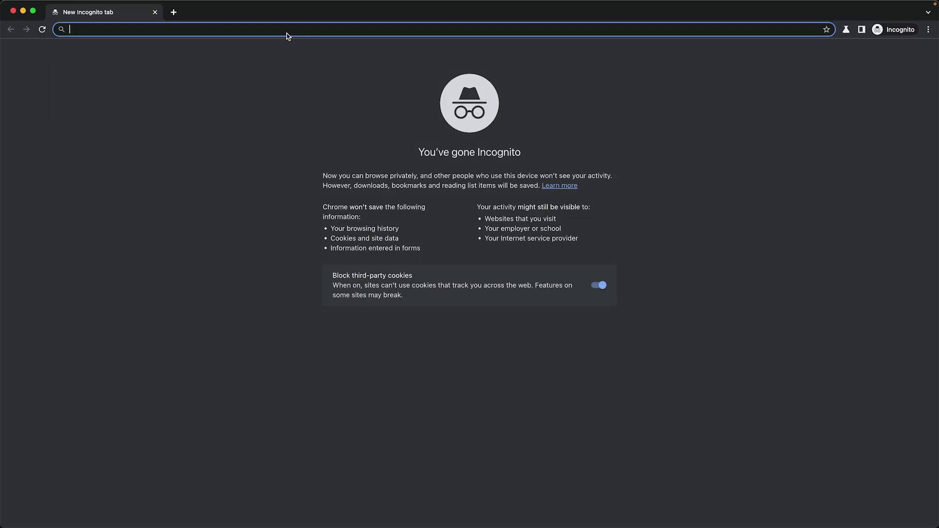
key(super+v)
key(Return)
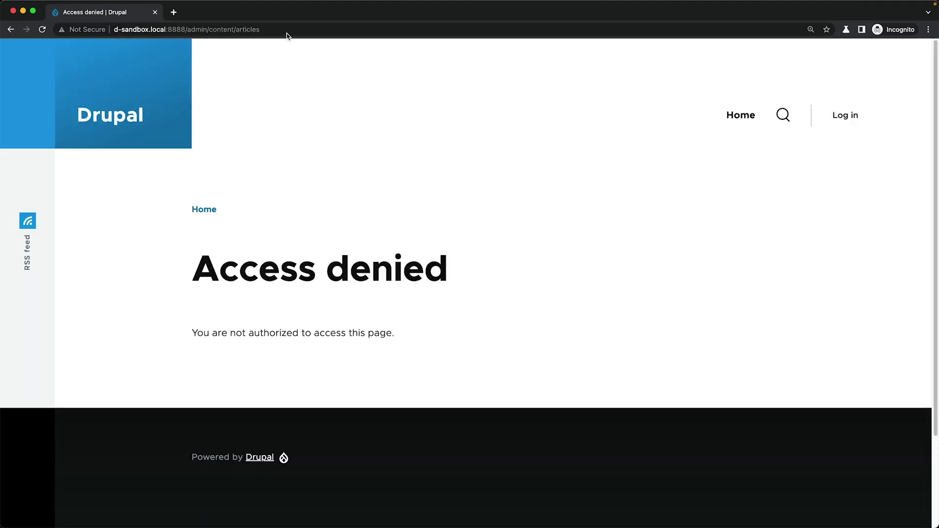
click(155, 12)
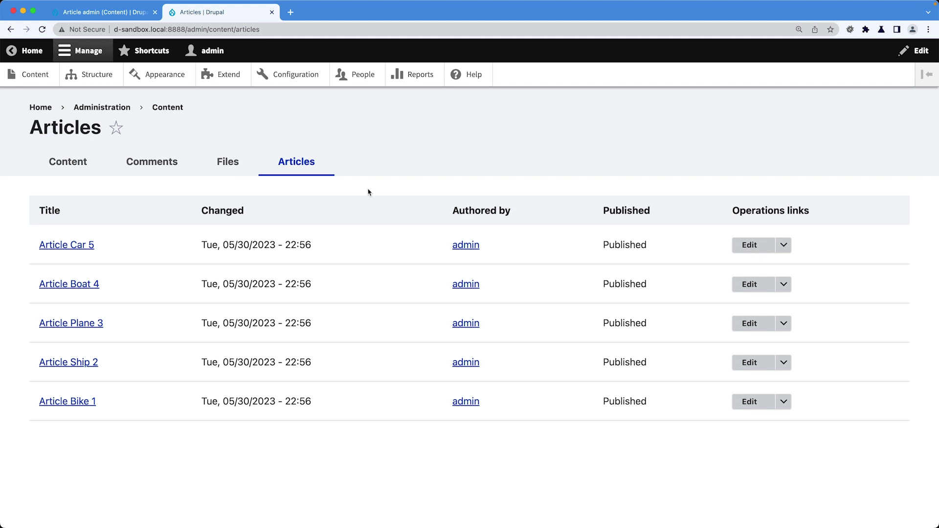
- Open the Articles page's view for editing and examine its fields, filter criteria and previewed article list
click(897, 207)
click(887, 229)
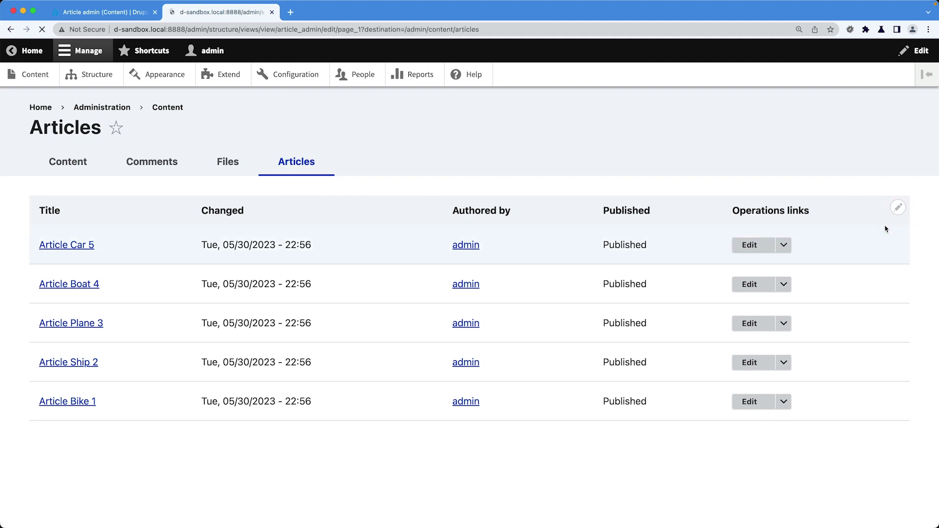
scroll(220, 242, down, 5)
scroll(218, 249, down, 2)
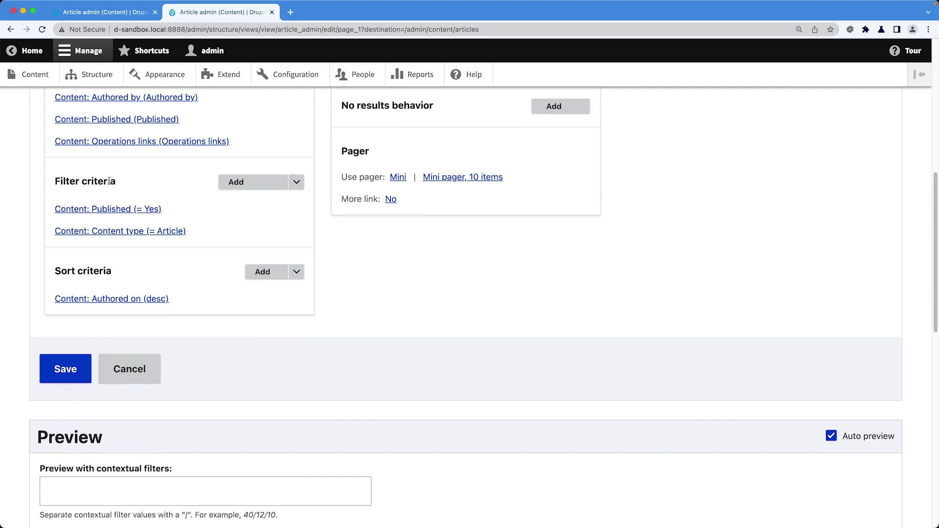
scroll(110, 181, up, 1)
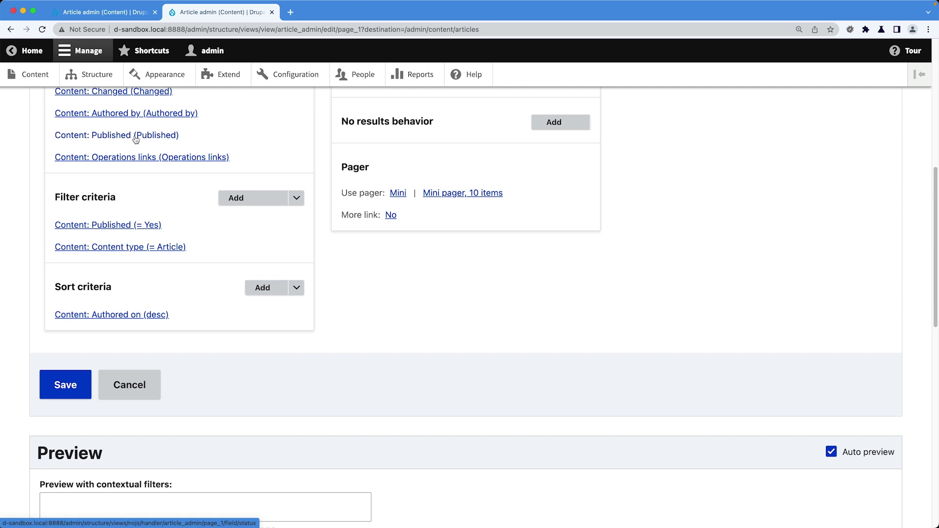
scroll(151, 243, down, 10)
scroll(152, 243, down, 2)
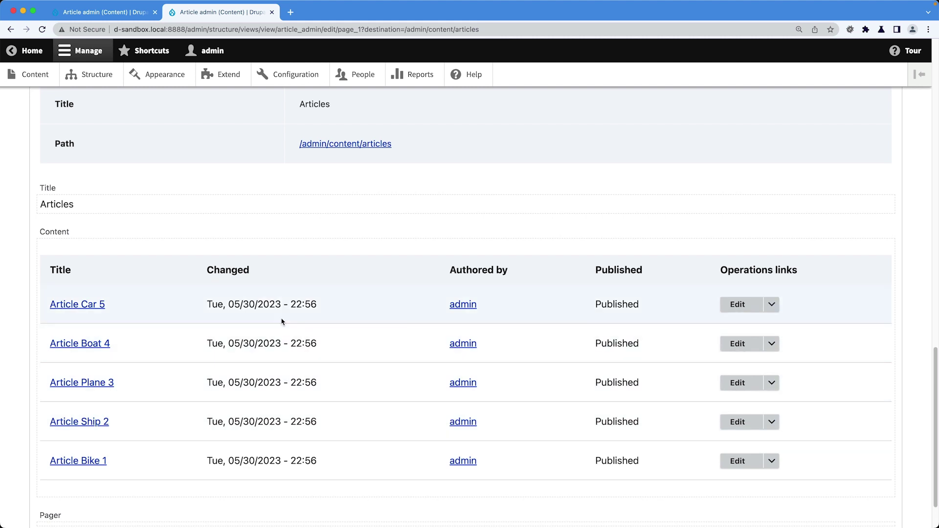
scroll(281, 321, up, 10)
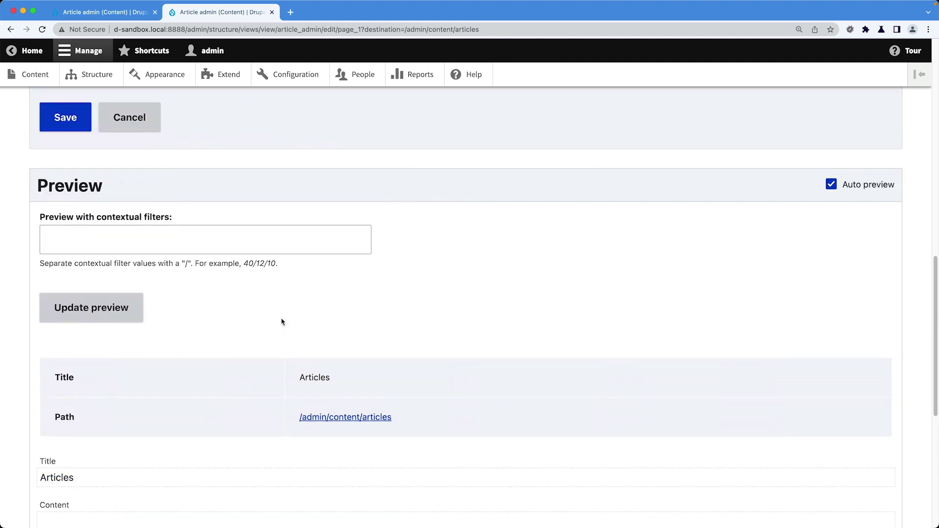
scroll(282, 322, up, 1)
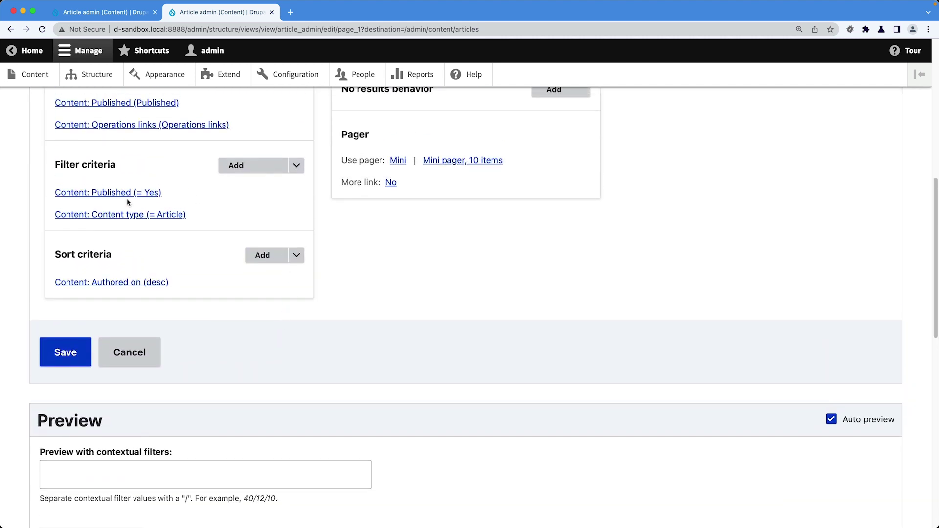
- Remove the Content: Published filter criterion from the view and check the article list in the preview
click(152, 193)
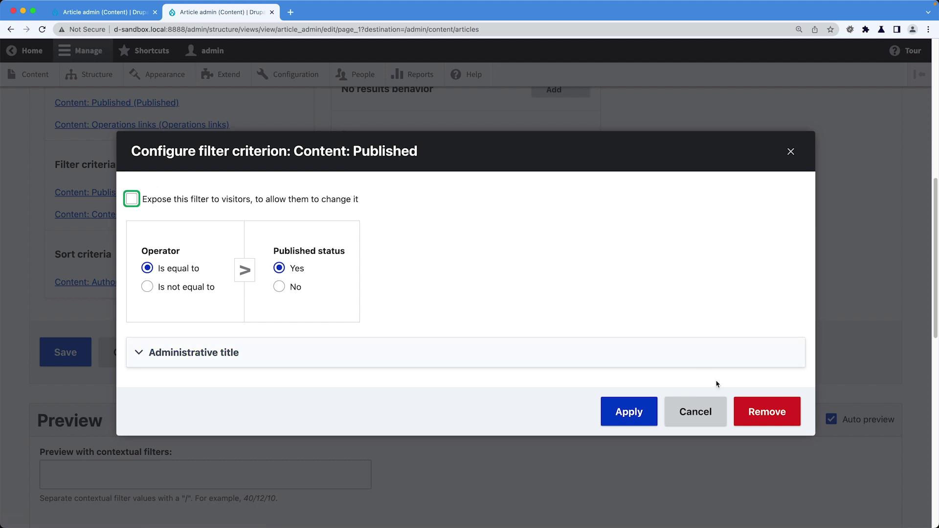
click(767, 412)
scroll(294, 274, down, 5)
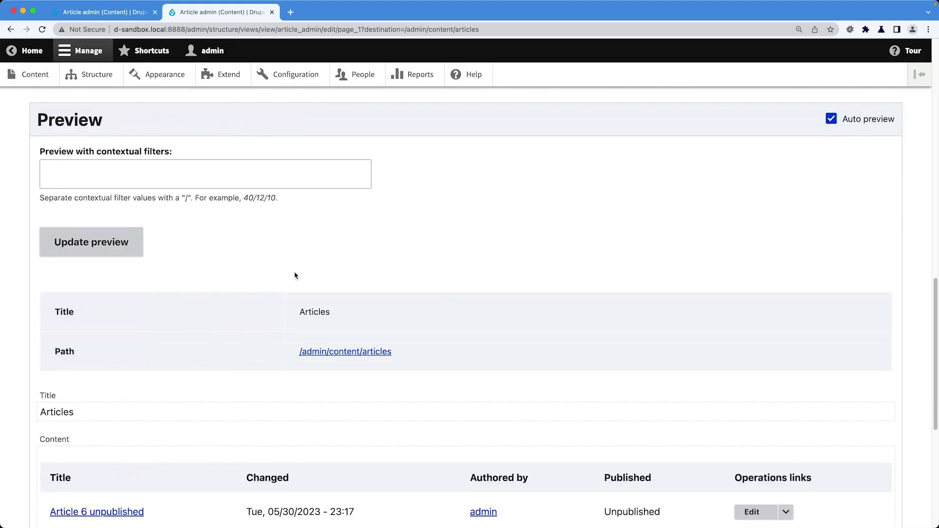
scroll(294, 275, down, 5)
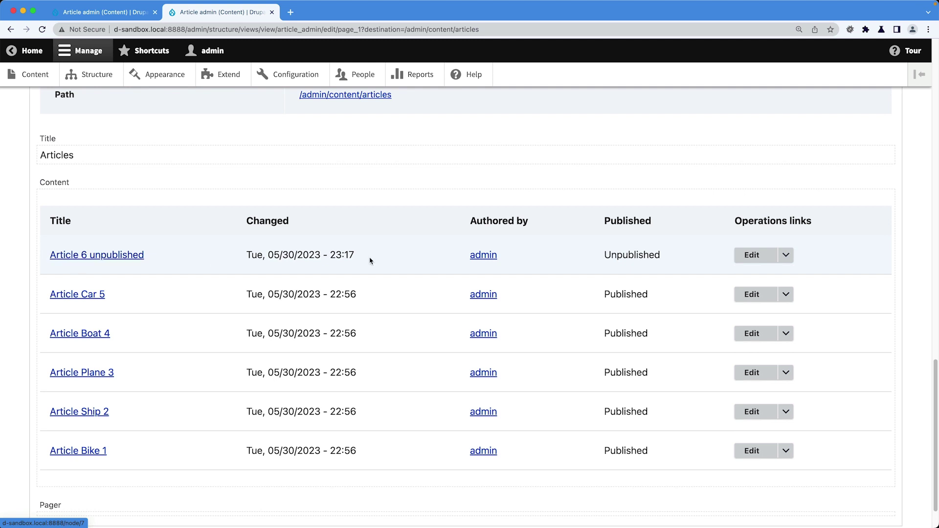
- Check the Published column value of the Article 6 unpublished row in the view preview
drag(667, 256, 605, 254)
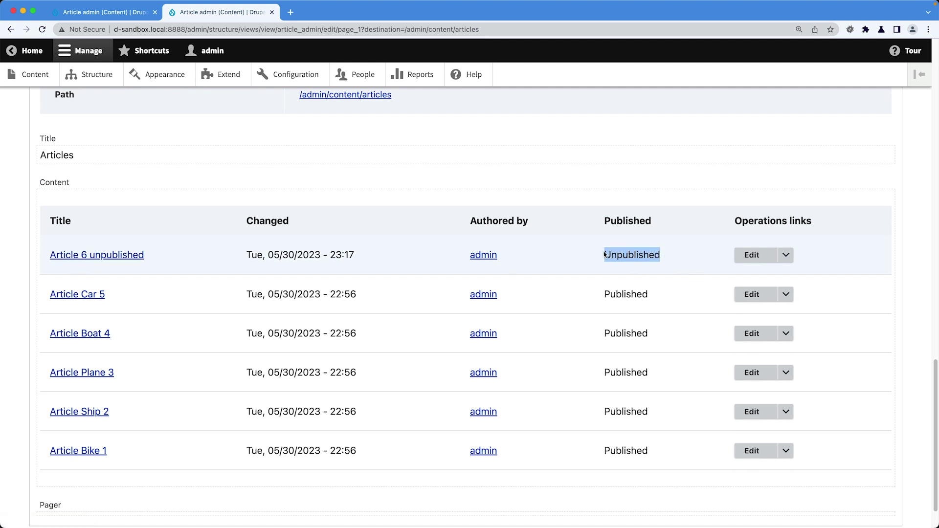
click(605, 255)
drag(607, 252, 663, 255)
- Search the available filter criteria for title and add the Title filter from the Content category to the view
scroll(482, 258, up, 6)
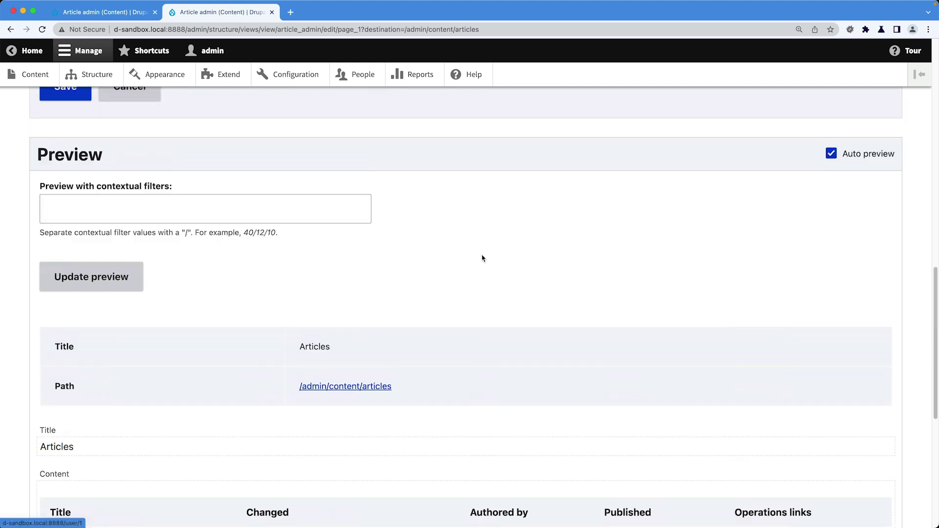
scroll(482, 258, up, 7)
click(262, 273)
text(title)
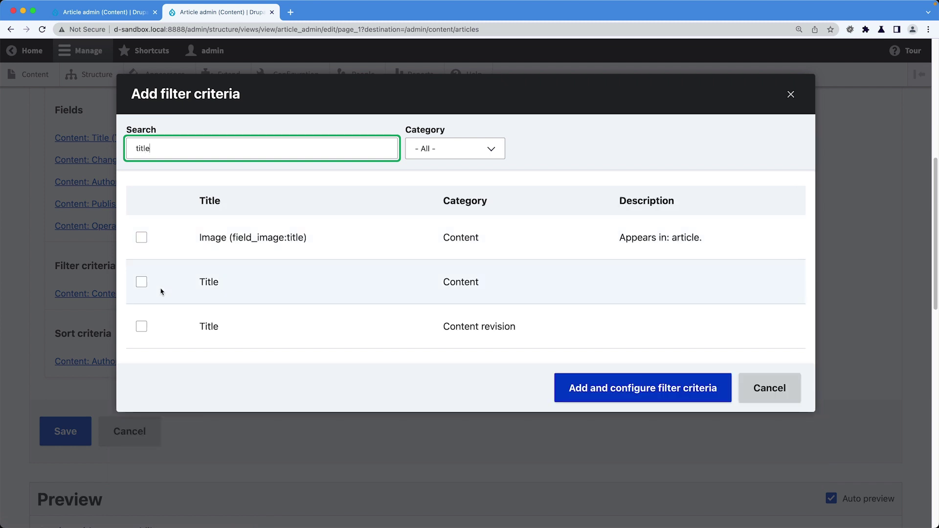
click(141, 282)
click(590, 409)
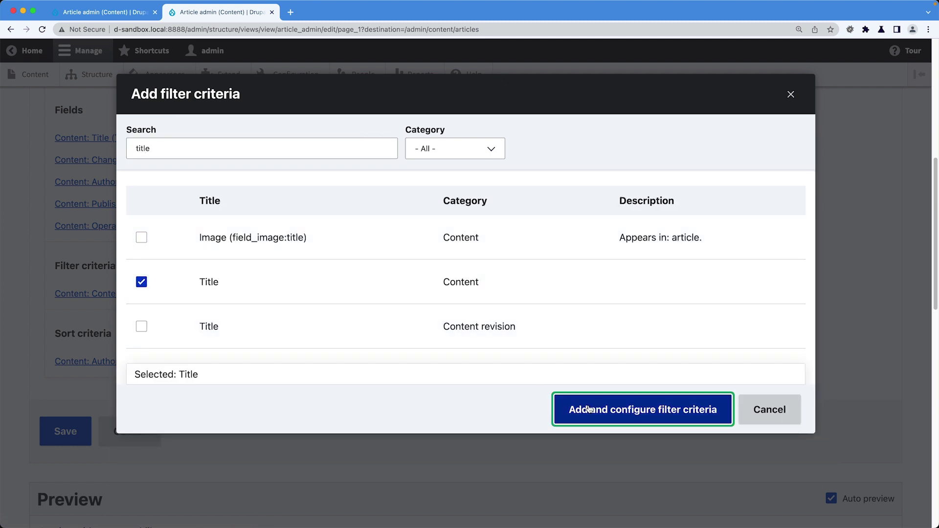
- Expose the Title filter to visitors with the Contains operator, apply it and save the view
click(178, 208)
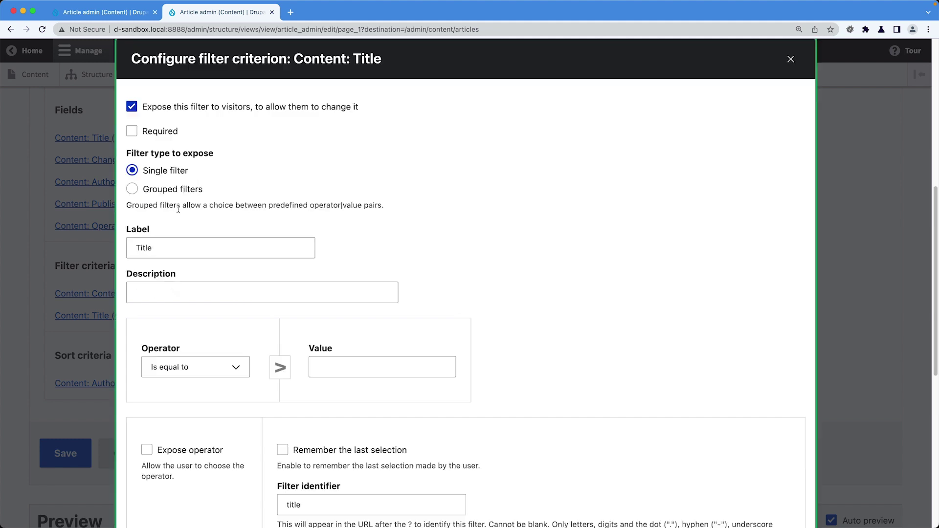
click(174, 405)
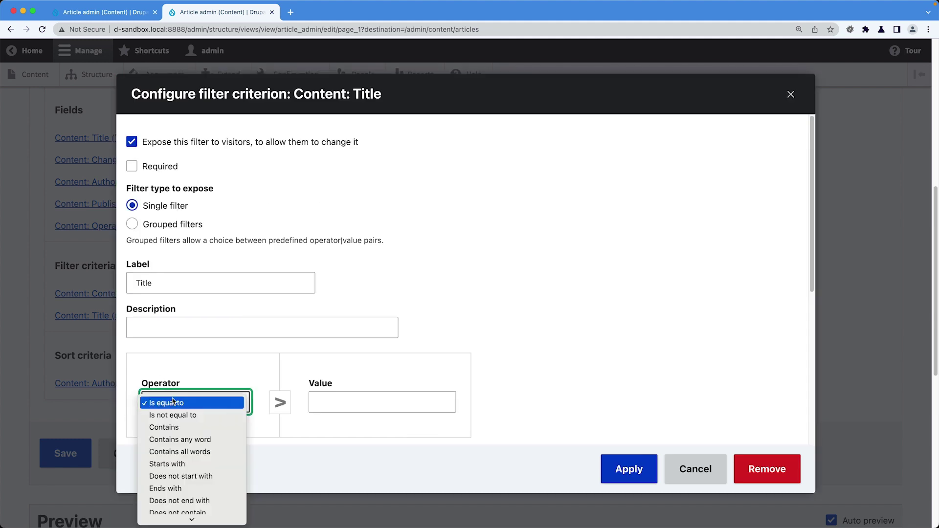
click(174, 427)
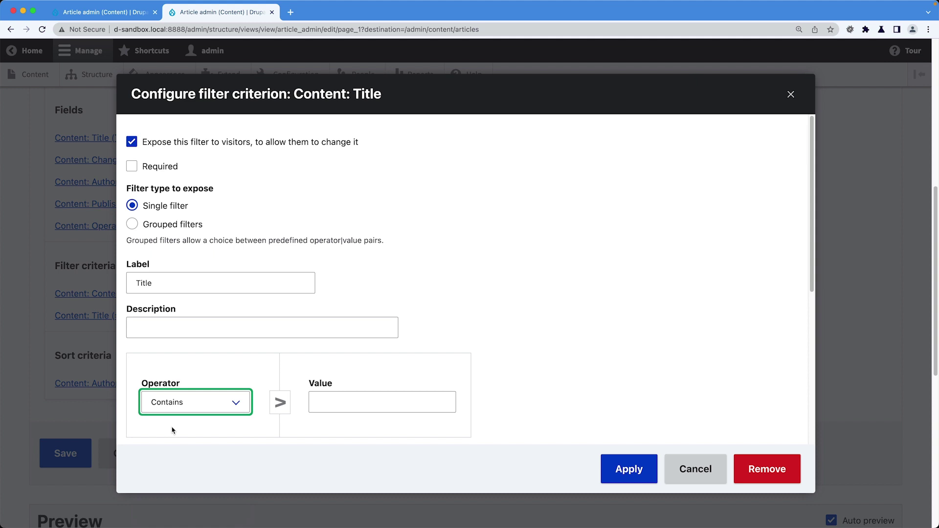
click(631, 470)
scroll(633, 470, down, 5)
click(84, 292)
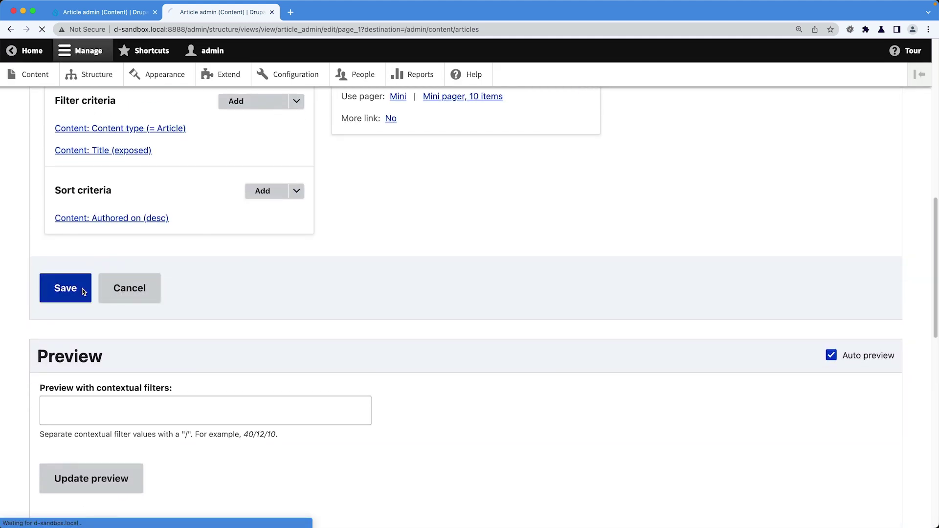
- Examine the exposed Title filter on the Articles page and test it by filtering the list by boat
scroll(112, 303, down, 2)
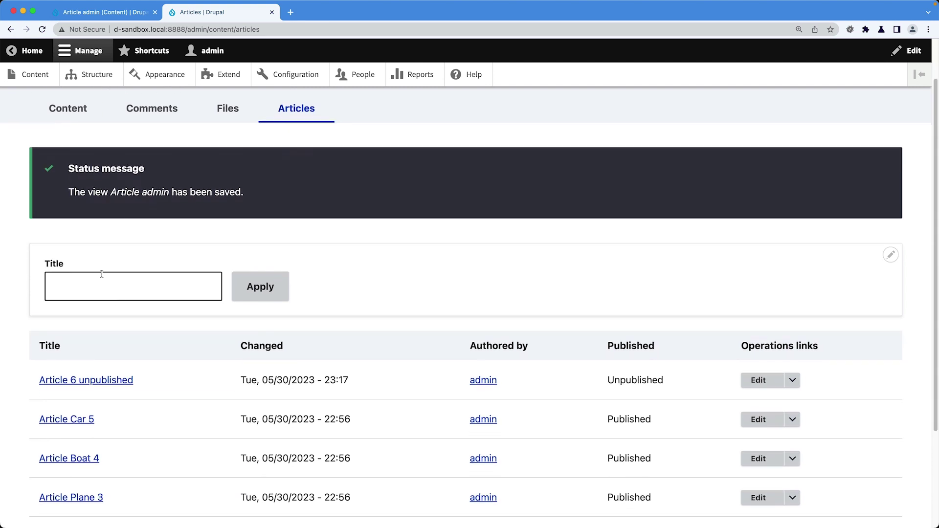
drag(44, 264, 73, 269)
scroll(432, 288, down, 3)
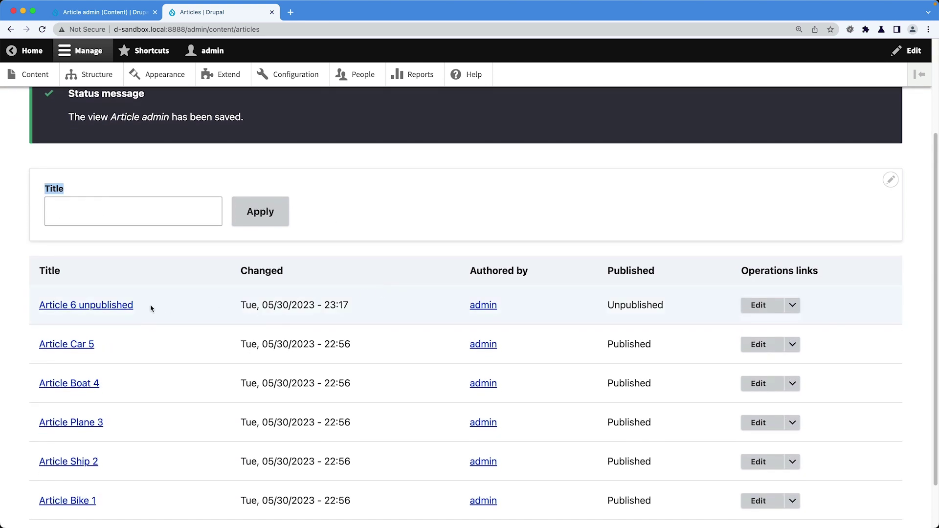
drag(163, 306, 41, 307)
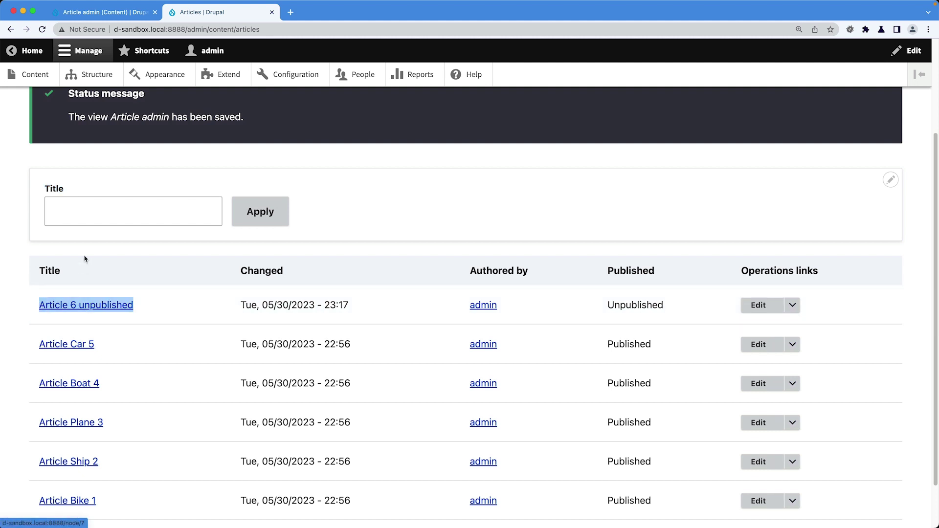
click(94, 219)
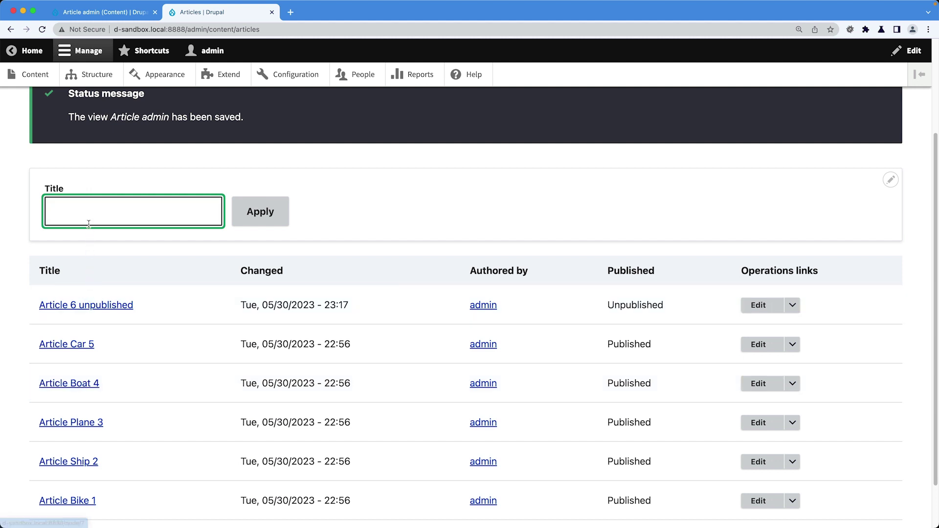
text(boat)
key(Return)
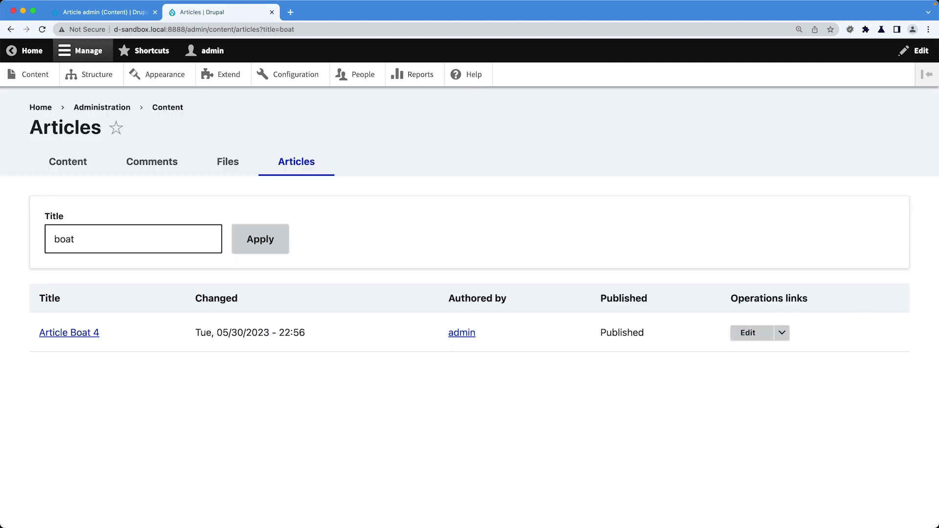
- Reset the article list's Title filter and filter the list by car
double_click(90, 231)
key(BackSpace)
key(Tab)
key(Return)
click(125, 160)
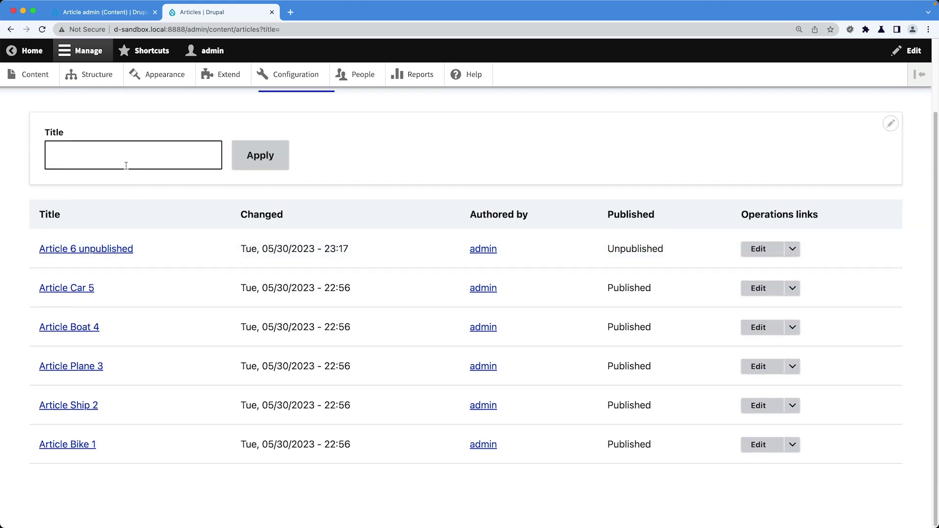
text(car)
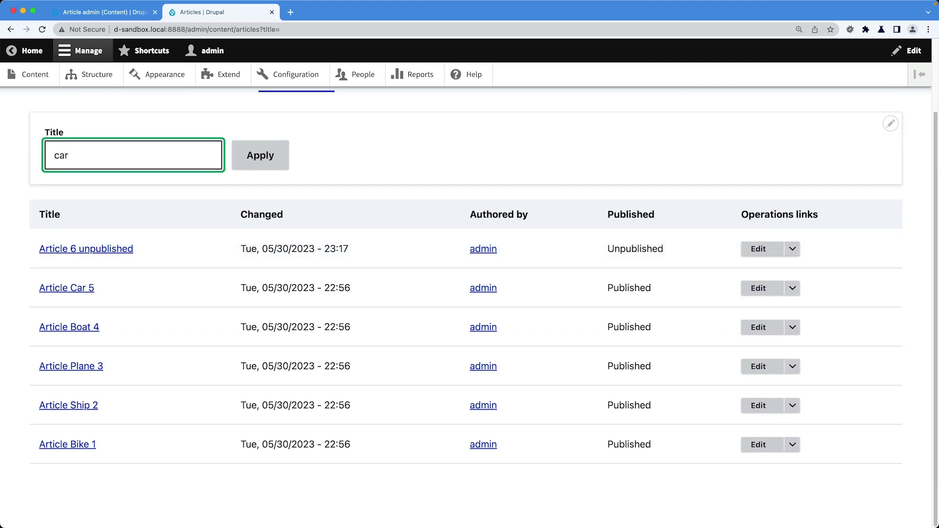
key(Return)
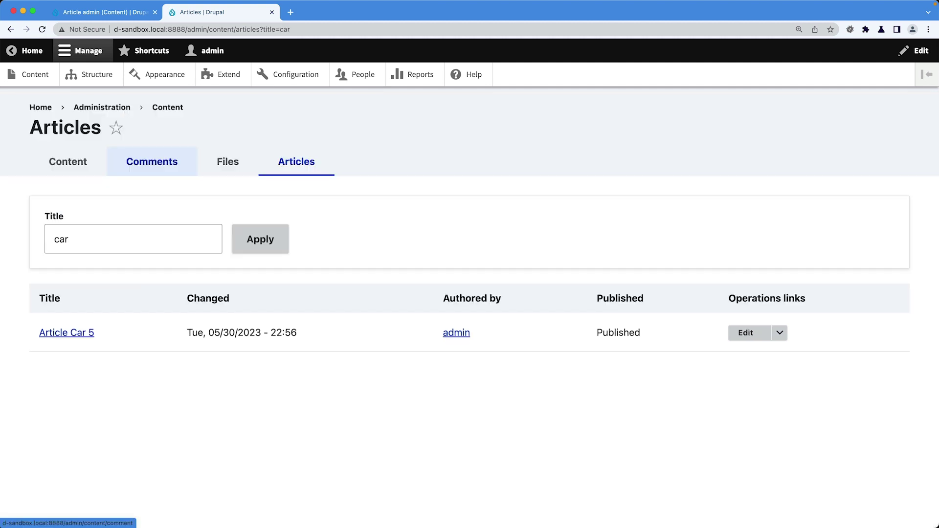
- Reset the Title filter again and test the article list with the non-matching title TESTTEST
click(125, 240)
key(BackSpace)
key(BackSpace)
key(BackSpace)
click(274, 244)
click(206, 240)
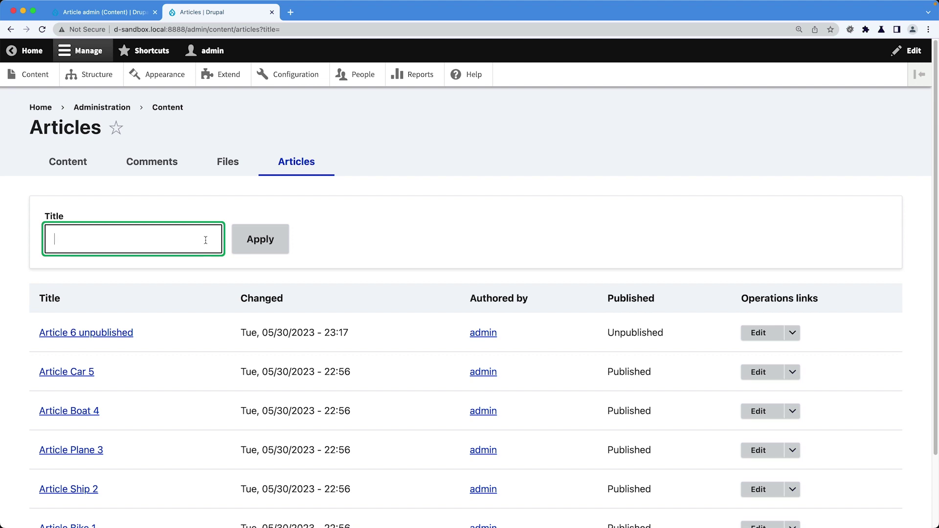
text(TESTTEST)
key(Return)
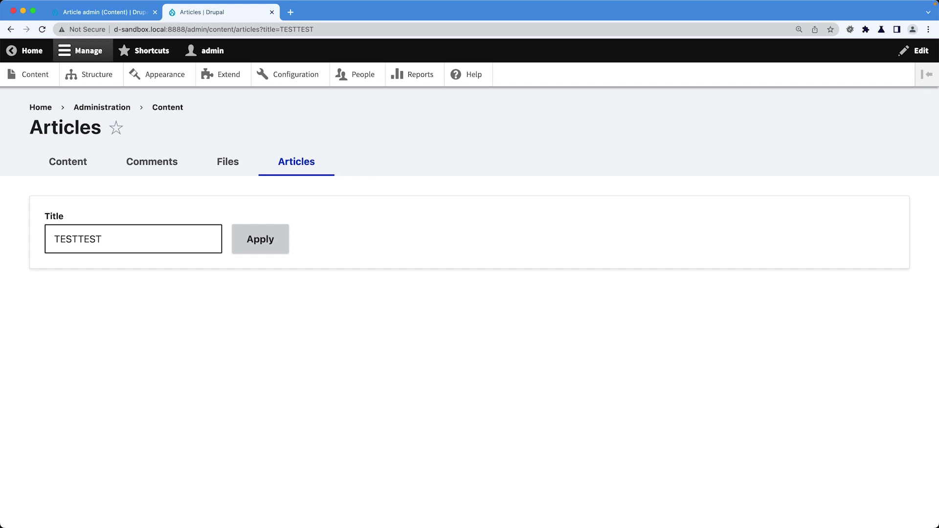
- Clear the Title filter text without applying it and open the Articles page's view for editing
click(195, 240)
double_click(189, 241)
key(BackSpace)
click(367, 250)
click(898, 209)
click(888, 225)
- Search the no results behaviors for text and add the Global Text area to the view
scroll(380, 309, down, 3)
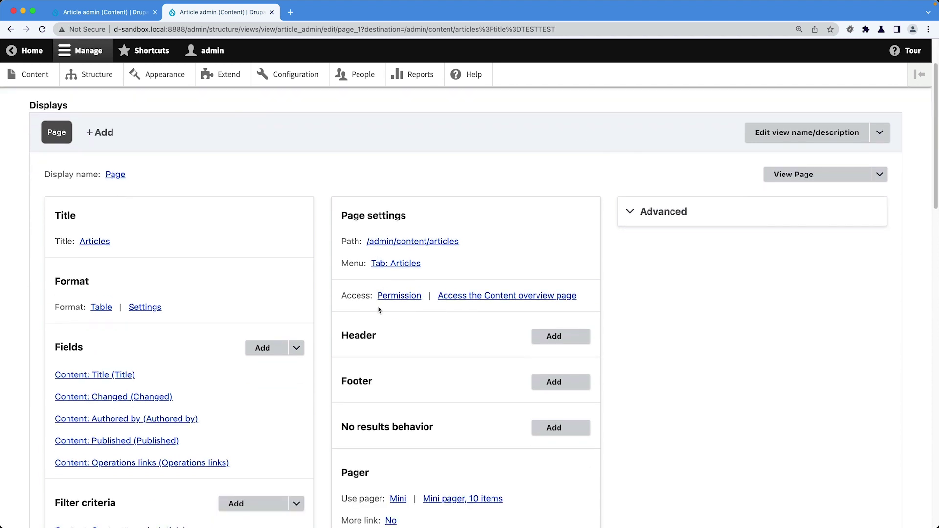
scroll(377, 285, down, 3)
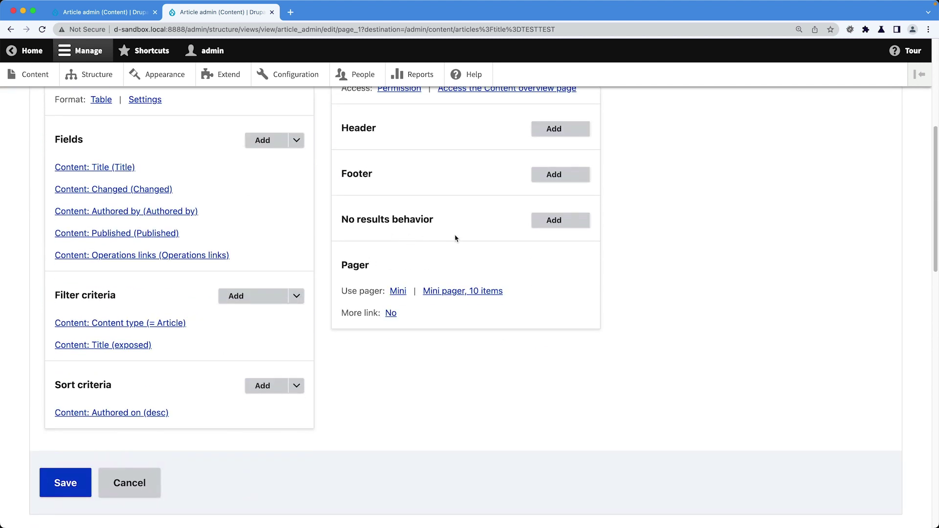
click(542, 225)
text(text)
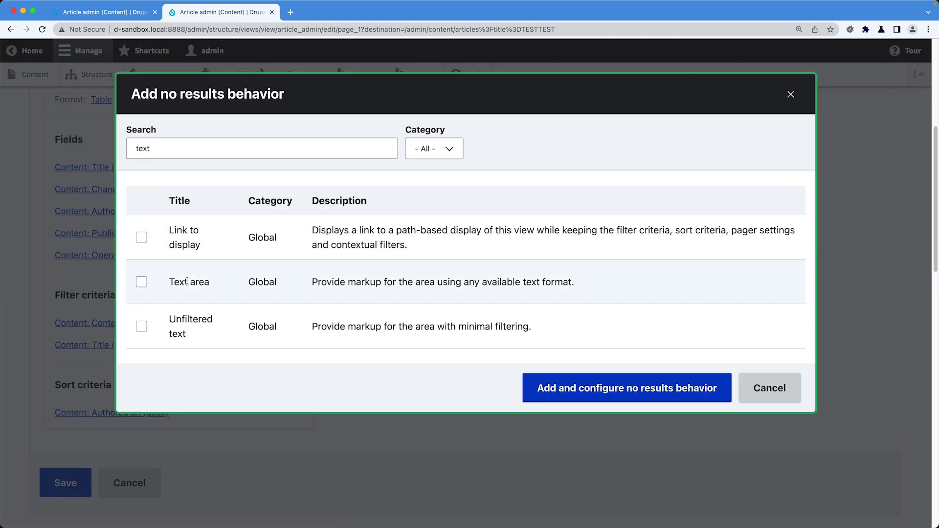
click(186, 281)
click(558, 407)
- Set the no-results text area's content to "No articles found.", apply it and save the view
click(224, 281)
text(No articles found.)
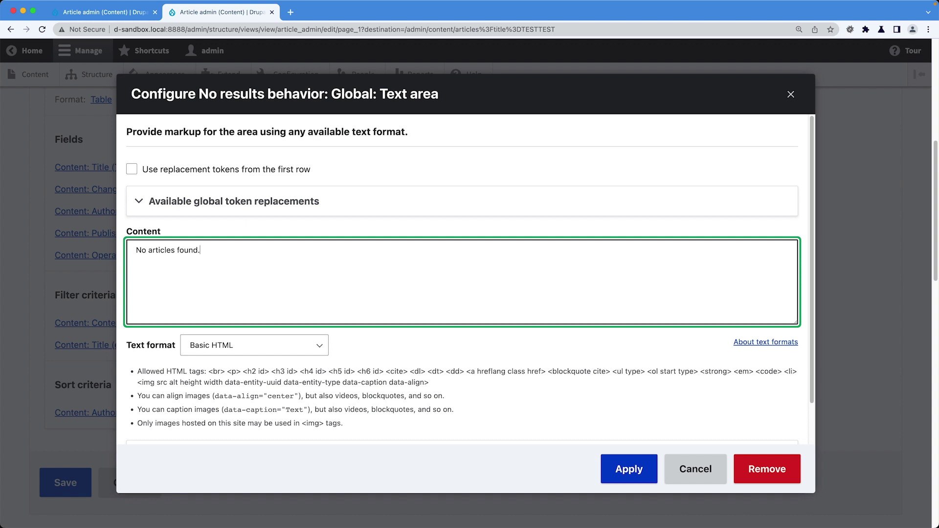
click(635, 466)
click(72, 486)
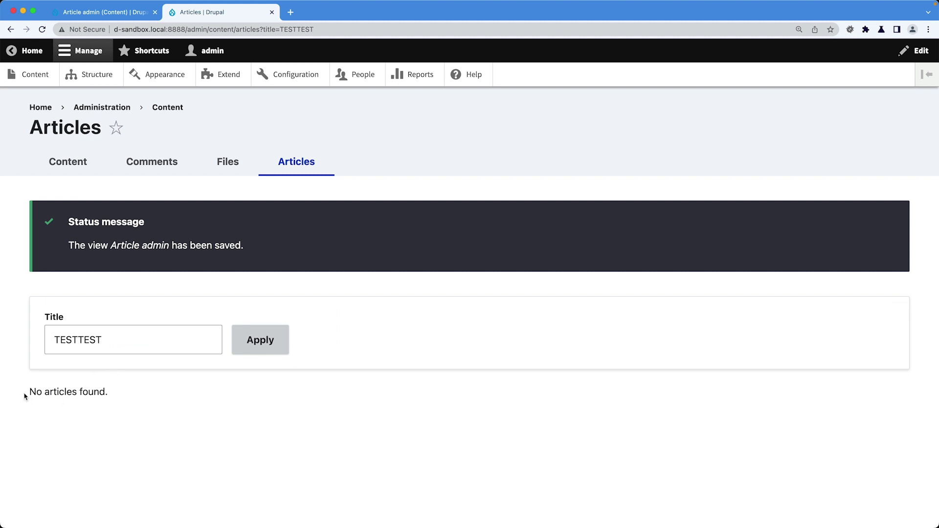
- Check the empty-result text on the Articles page, clear the Title filter and review the full article list
drag(25, 392, 110, 392)
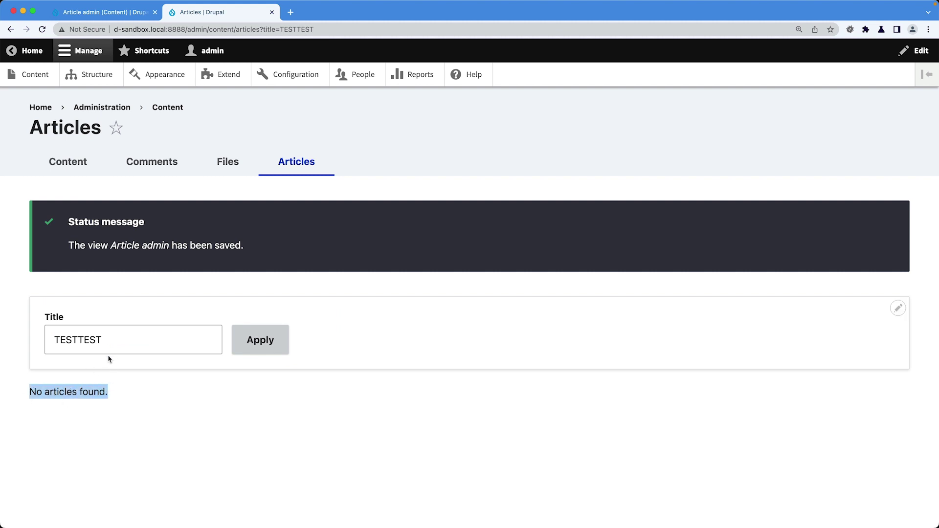
double_click(190, 338)
key(BackSpace)
click(257, 343)
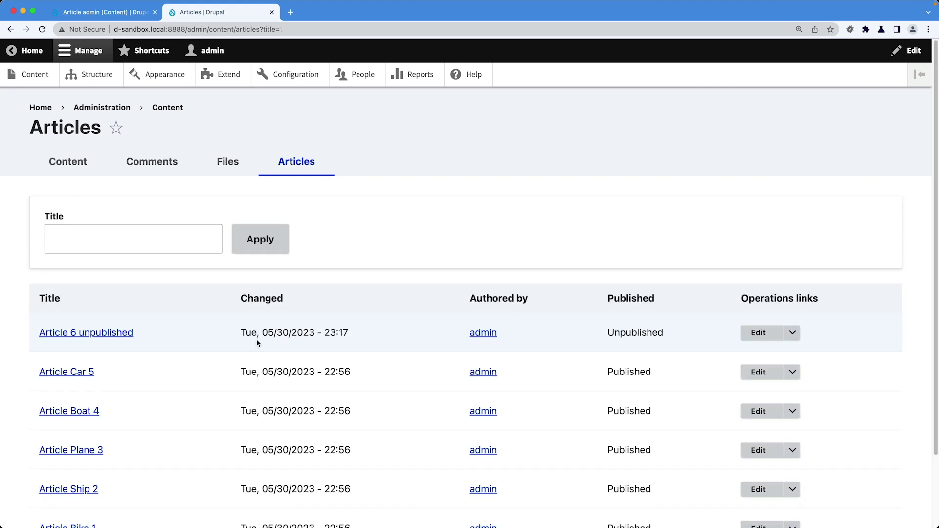
scroll(258, 344, down, 2)
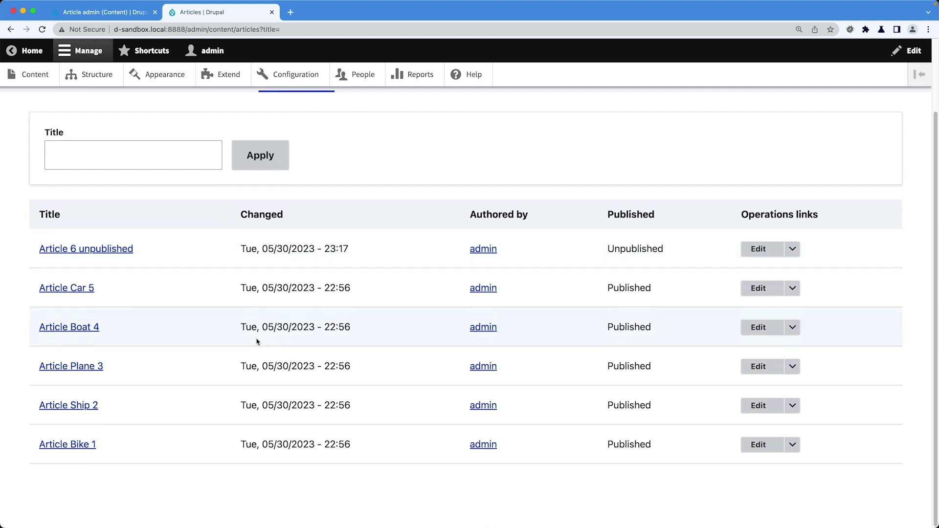
scroll(256, 340, up, 2)
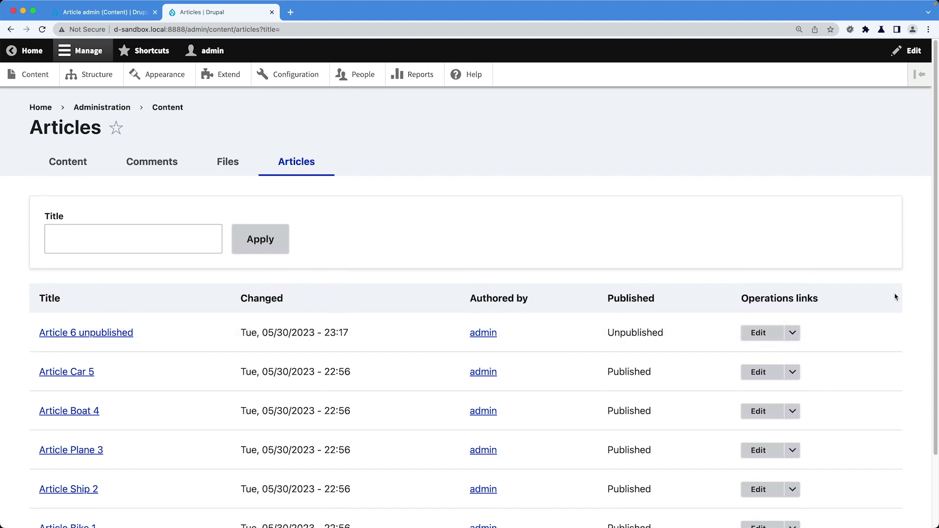
click(889, 210)
click(882, 225)
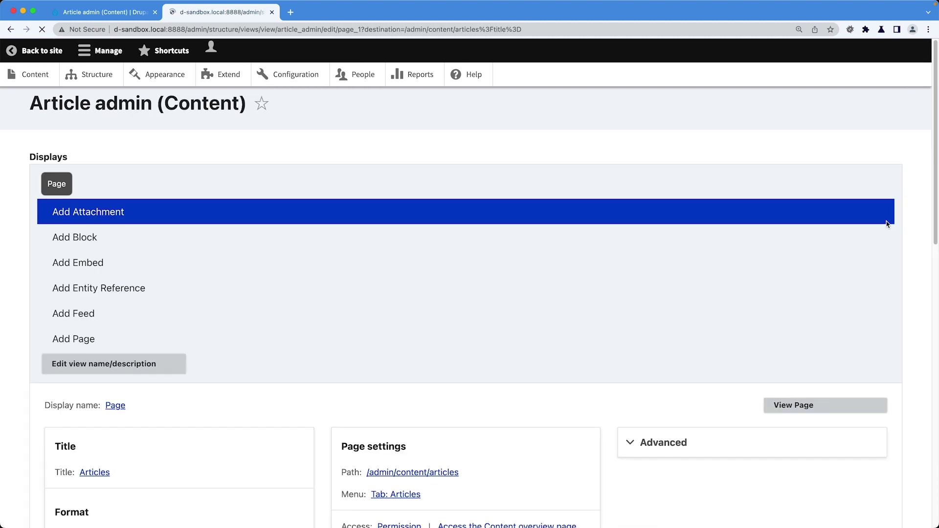
scroll(431, 348, down, 5)
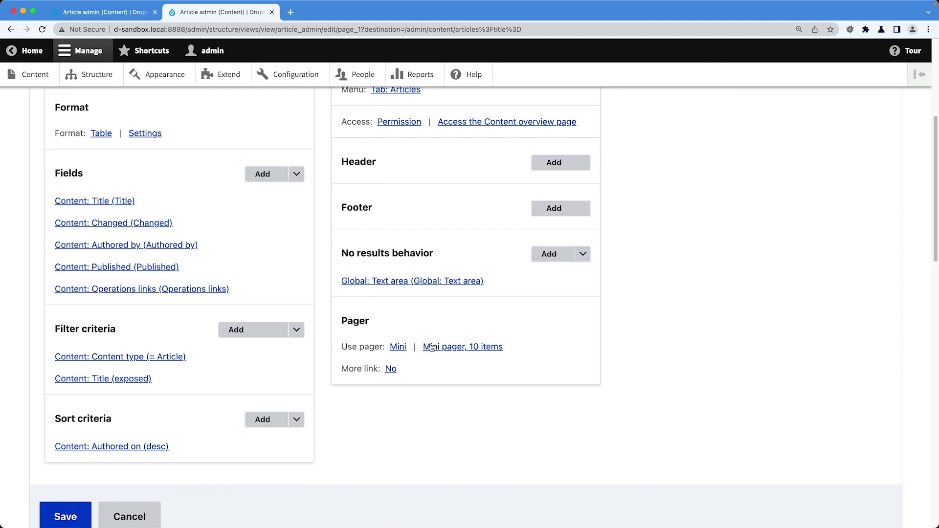
click(550, 165)
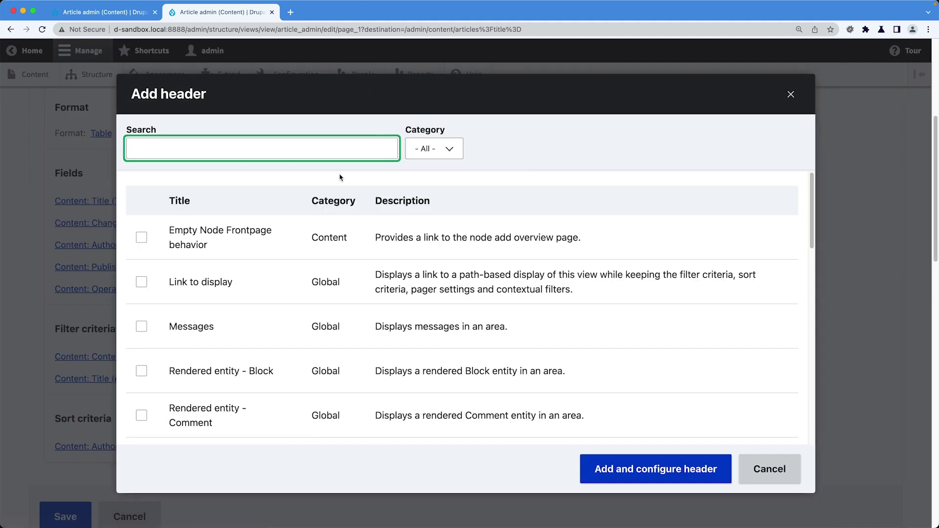
text(result)
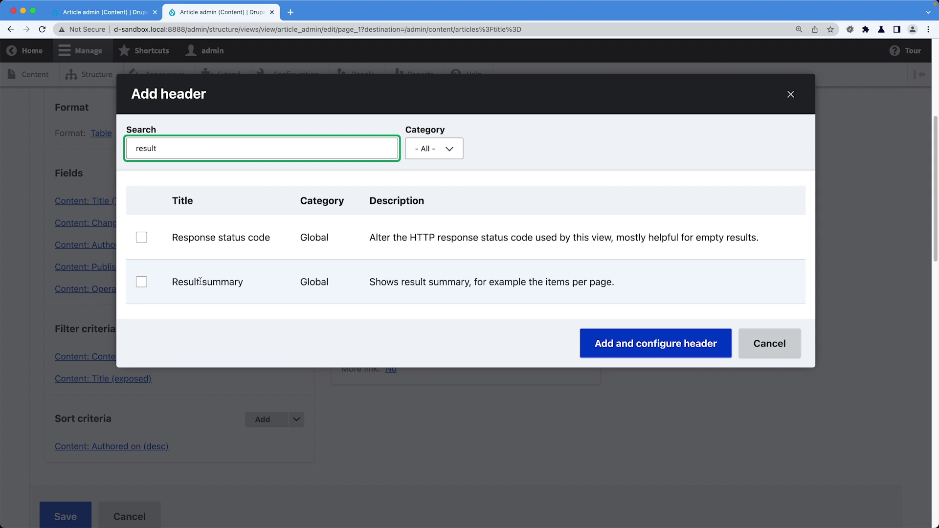
click(141, 283)
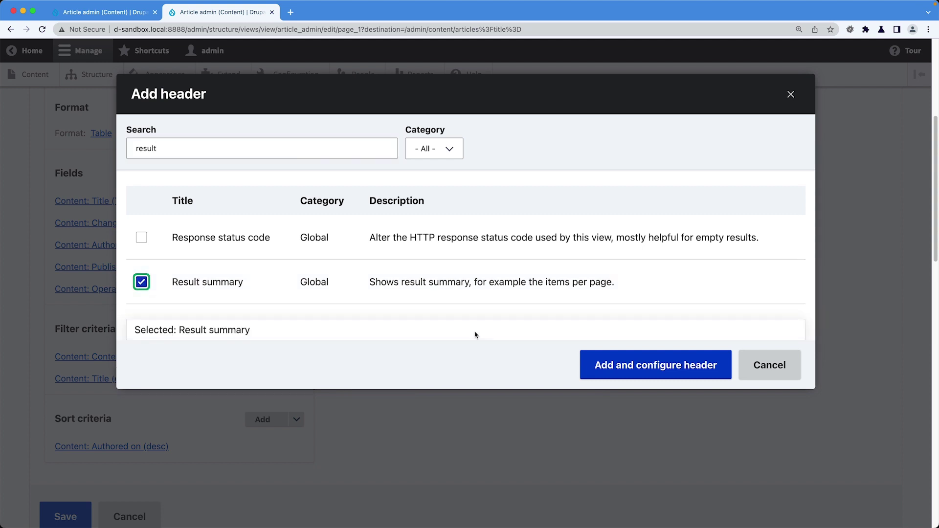
click(654, 366)
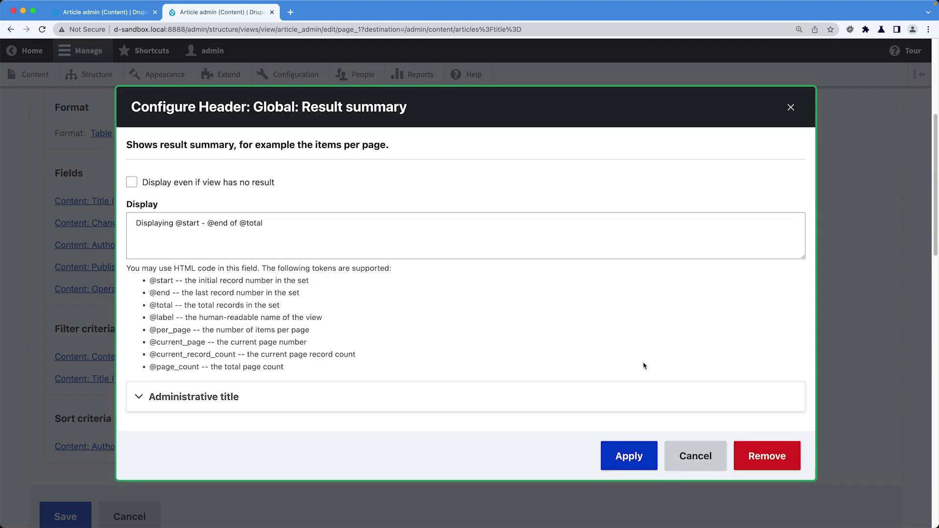
drag(271, 223, 138, 221)
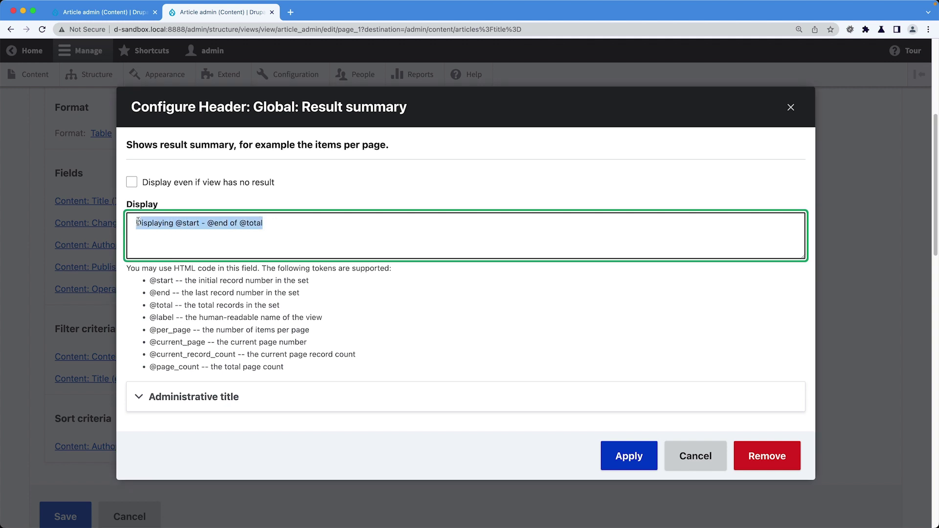
click(629, 454)
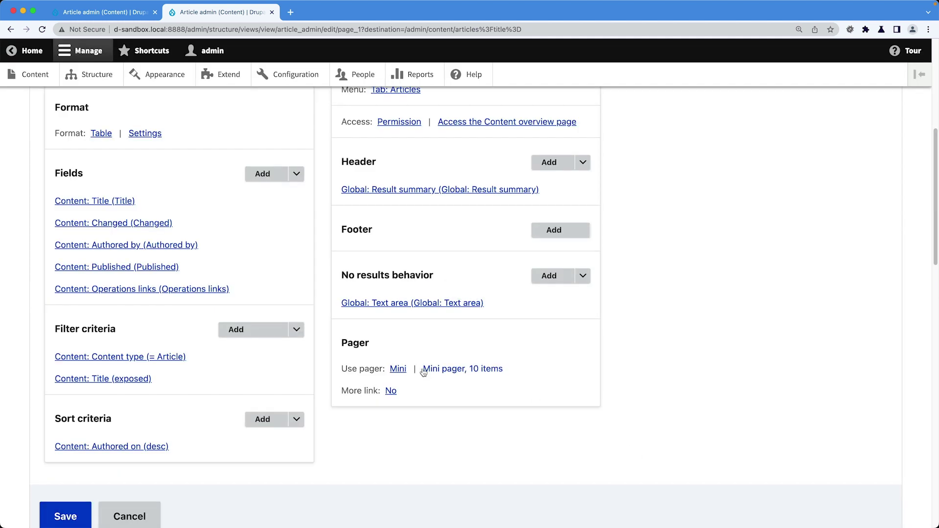
- Save the view and check the result summary above the Title filter on the Articles page
click(65, 516)
mouse_move(125, 308)
mouse_down()
mouse_move(29, 305)
mouse_move(124, 309)
mouse_up()
click(31, 304)
scroll(124, 293, down, 2)
click(145, 252)
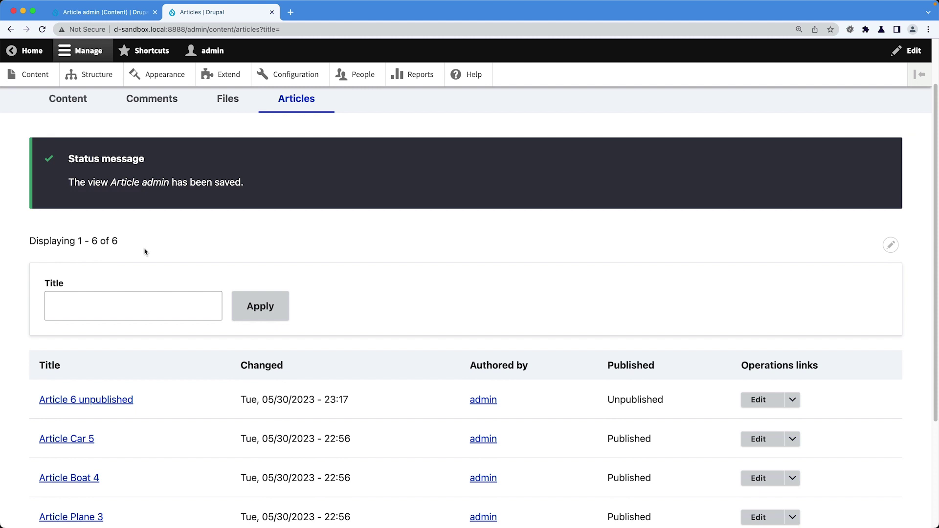
scroll(147, 294, down, 3)
scroll(138, 333, up, 5)
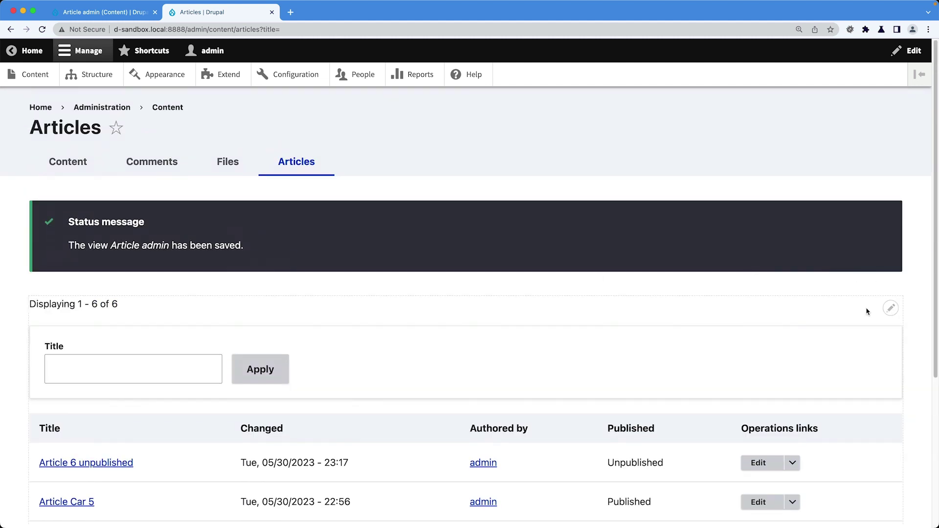
- Open the Articles view for editing, add a Global Result summary footer with its default settings and save the view
click(890, 308)
click(868, 327)
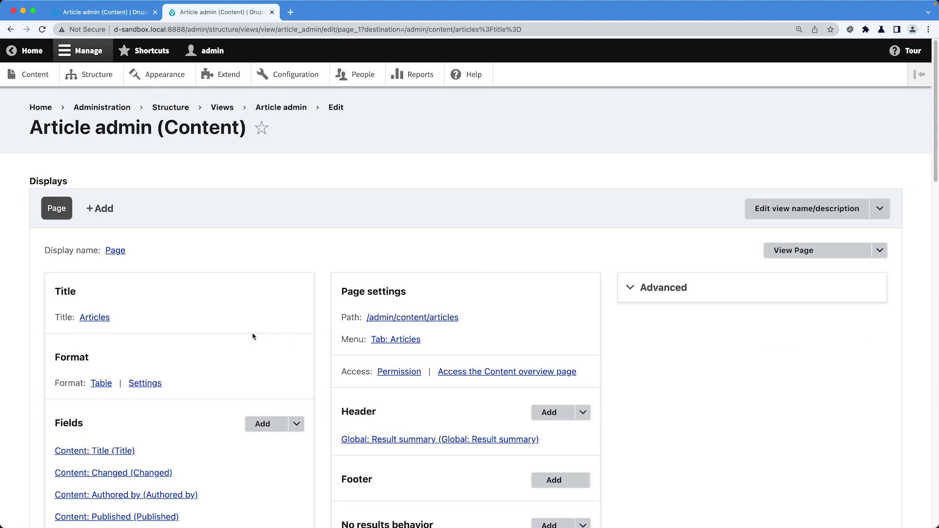
scroll(254, 336, down, 3)
click(561, 329)
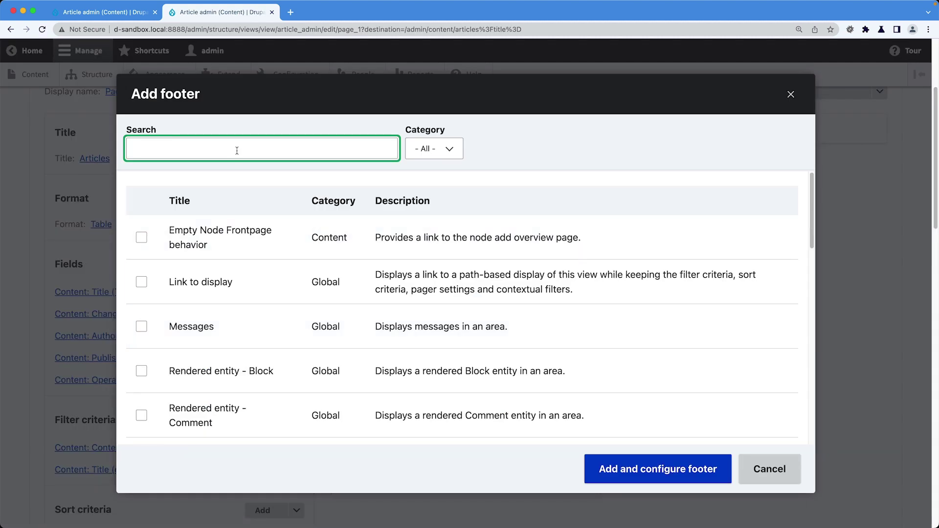
text(result)
click(141, 282)
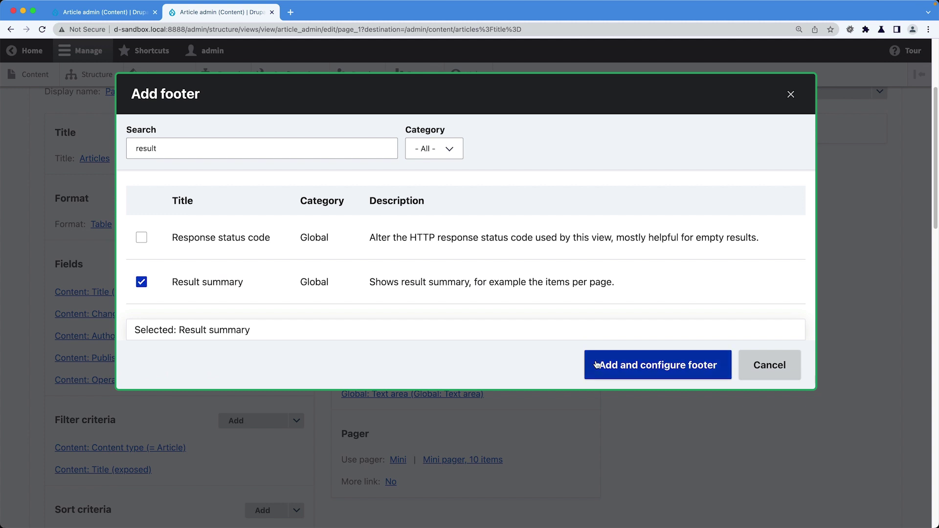
click(597, 364)
click(636, 454)
scroll(81, 409, down, 4)
click(80, 409)
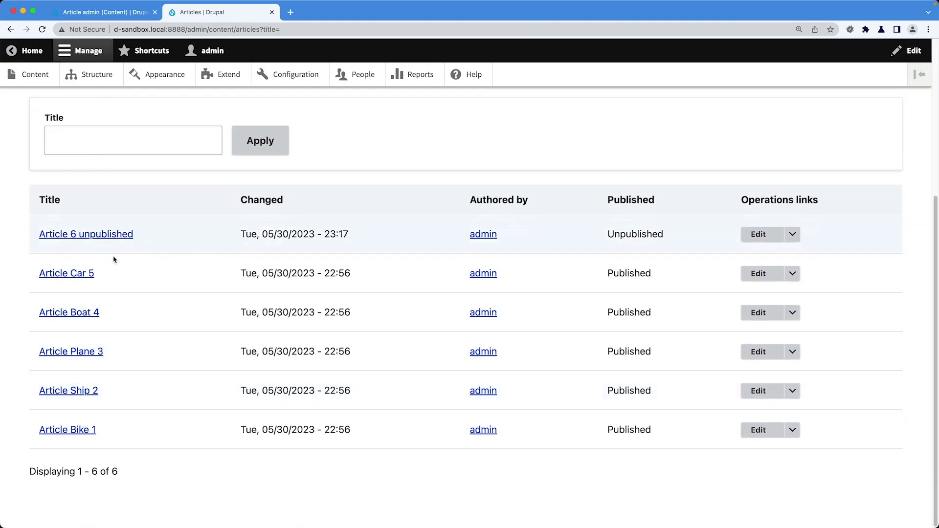
- Check the result summary below the article table and reload the Articles page
drag(30, 471, 123, 472)
click(122, 472)
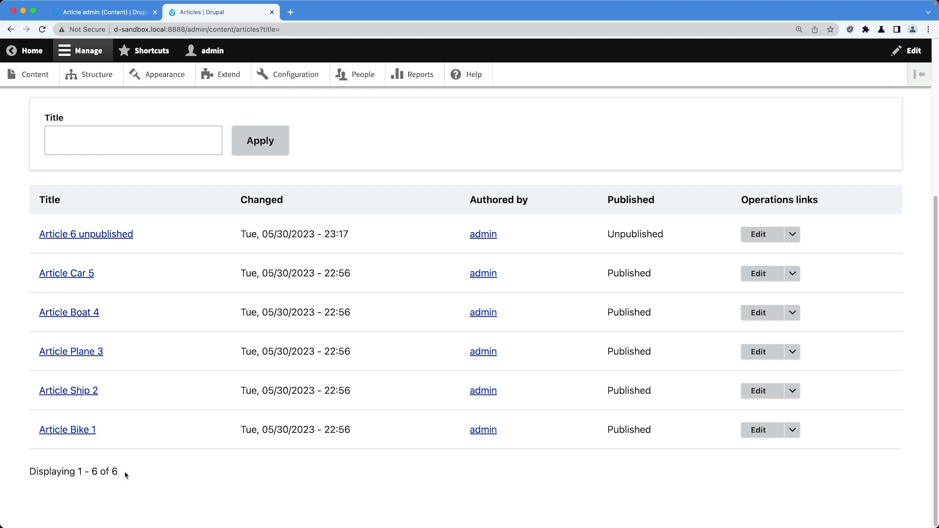
key(super+r)
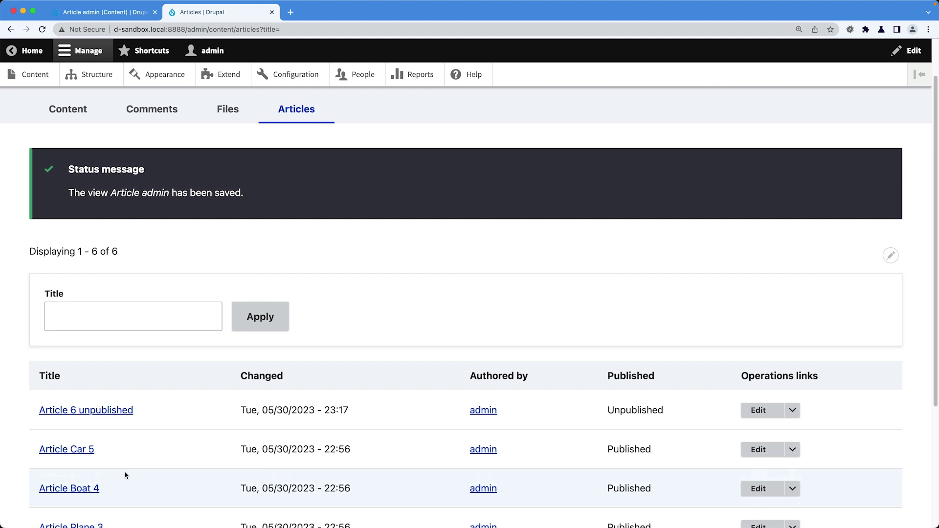
scroll(127, 474, down, 1)
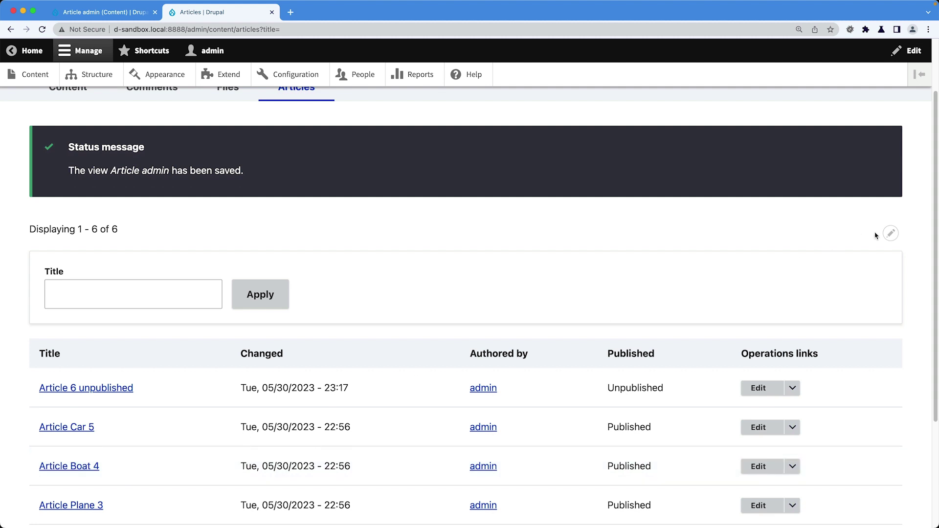
- Open the Articles view for editing and add the Content field Node operations bulk form
click(890, 233)
click(886, 254)
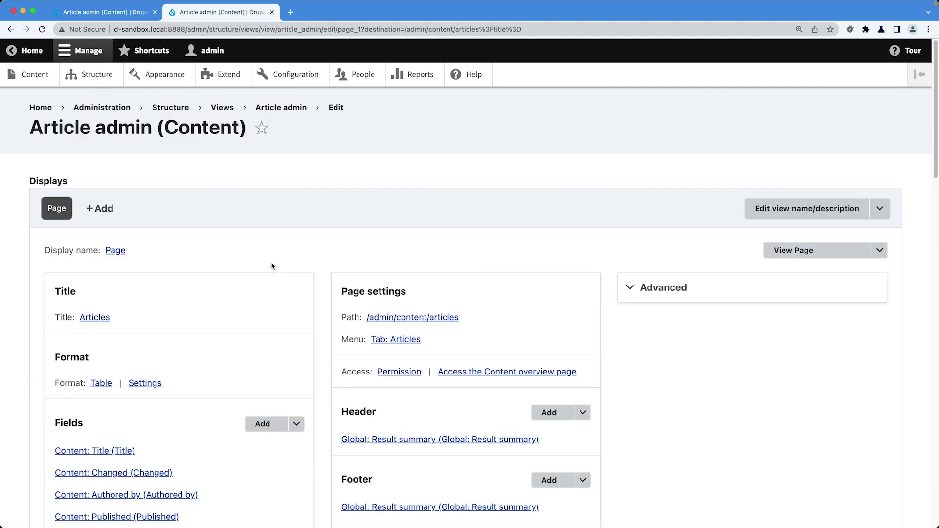
scroll(272, 268, down, 5)
click(262, 244)
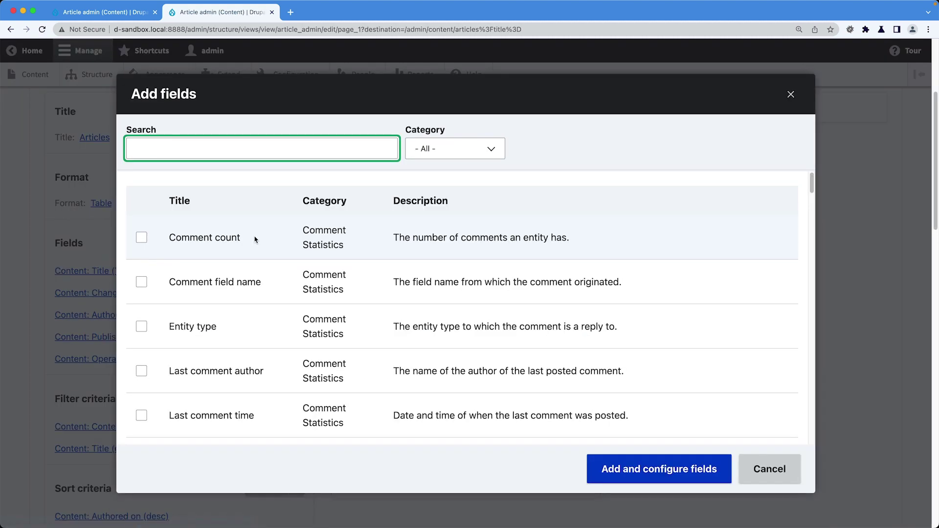
text(oper)
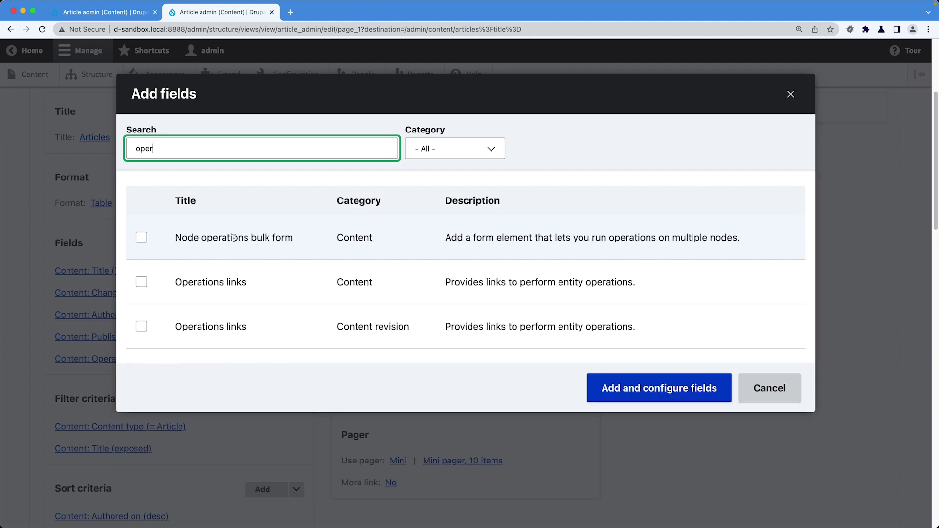
click(141, 238)
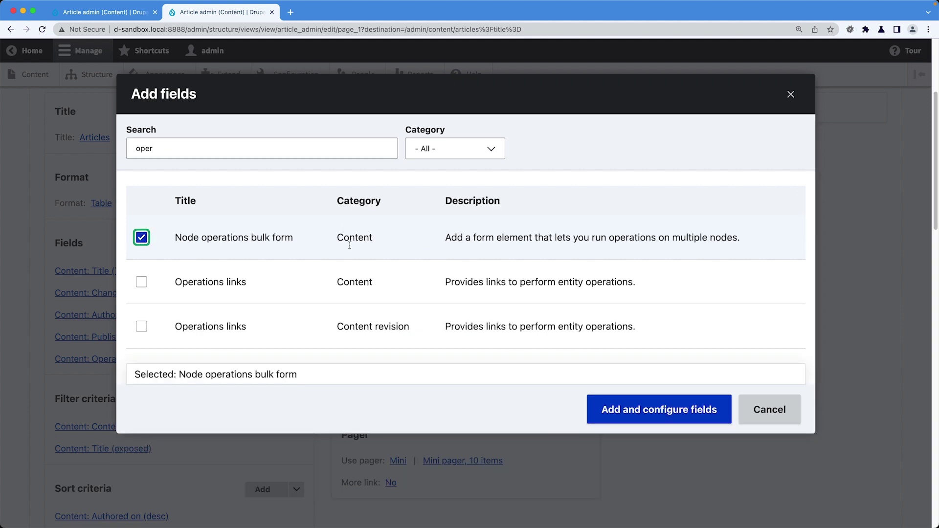
click(633, 408)
- Limit the bulk form to only the selected actions Delete content, Publish content and Unpublish content, apply it and save the view
scroll(256, 240, down, 3)
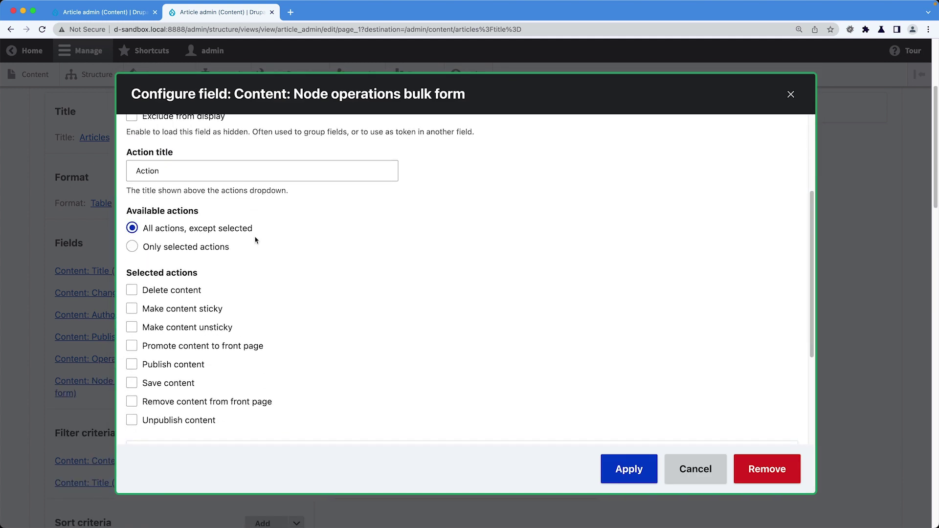
scroll(256, 240, down, 2)
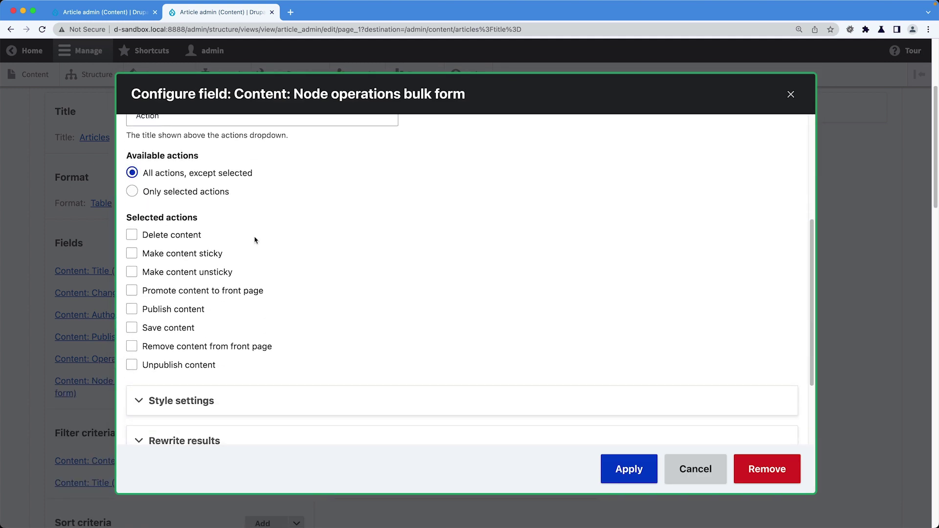
click(169, 238)
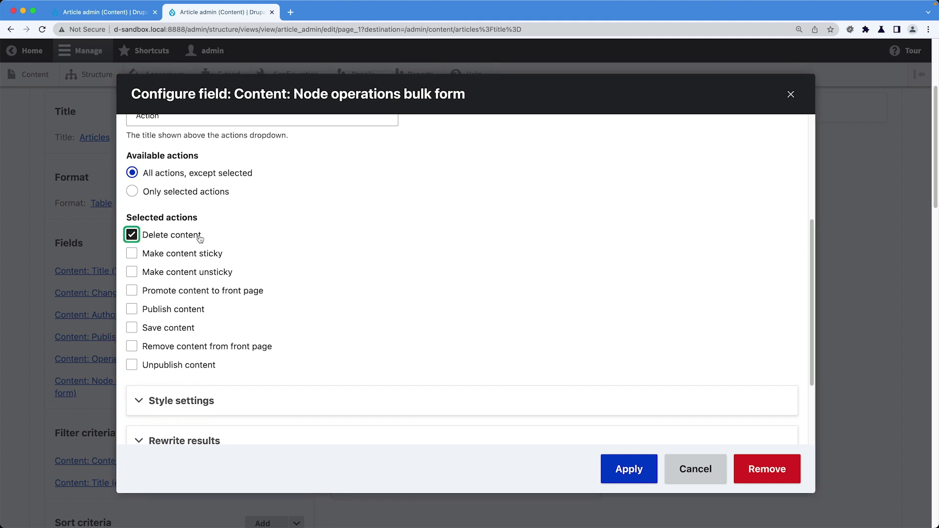
click(159, 308)
click(164, 366)
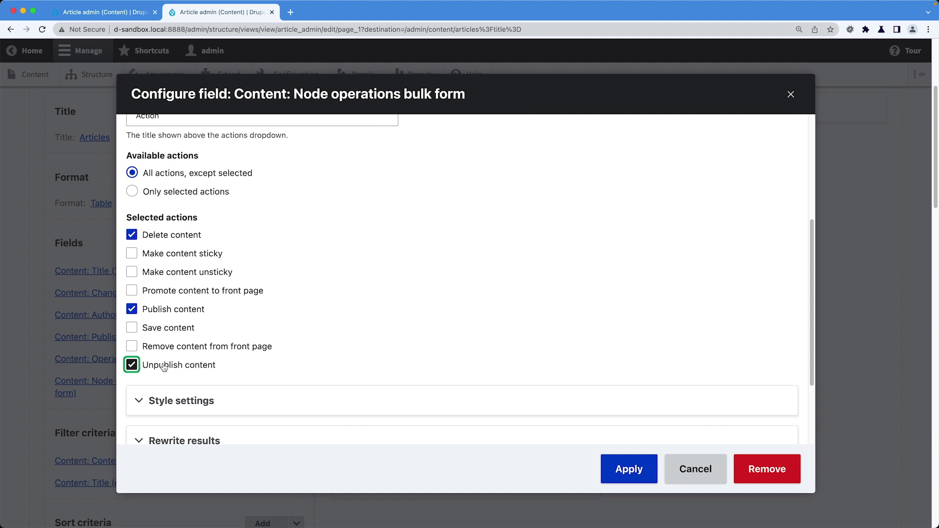
click(133, 195)
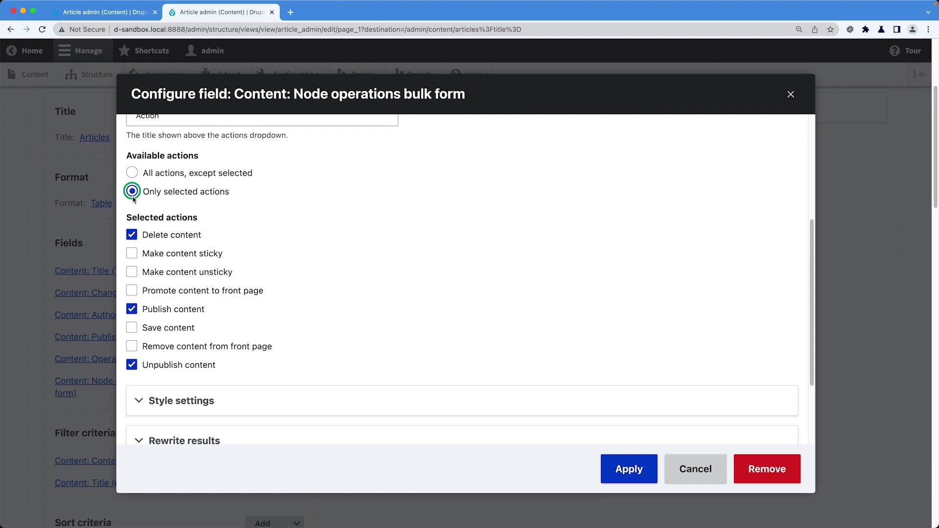
click(636, 484)
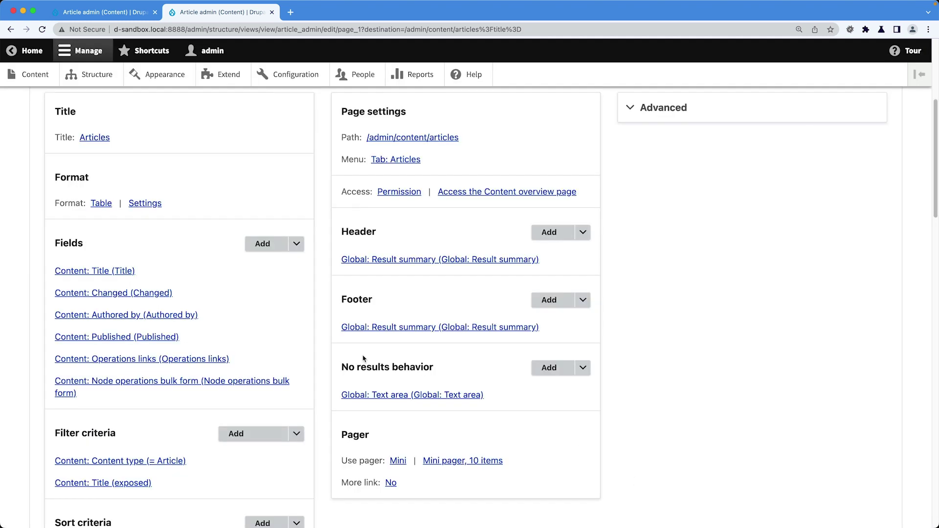
scroll(211, 332, down, 4)
click(63, 505)
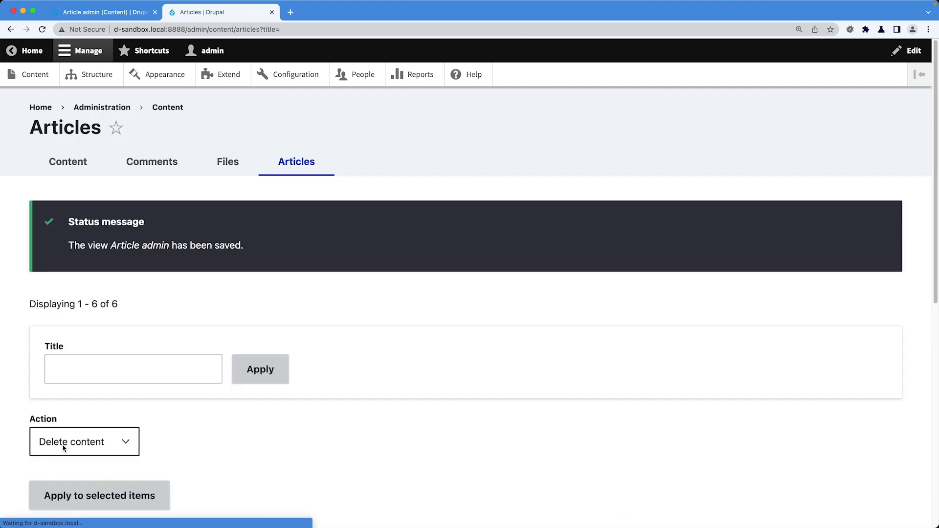
- Review the available bulk actions and test selecting and deselecting articles individually and all at once
scroll(162, 413, down, 5)
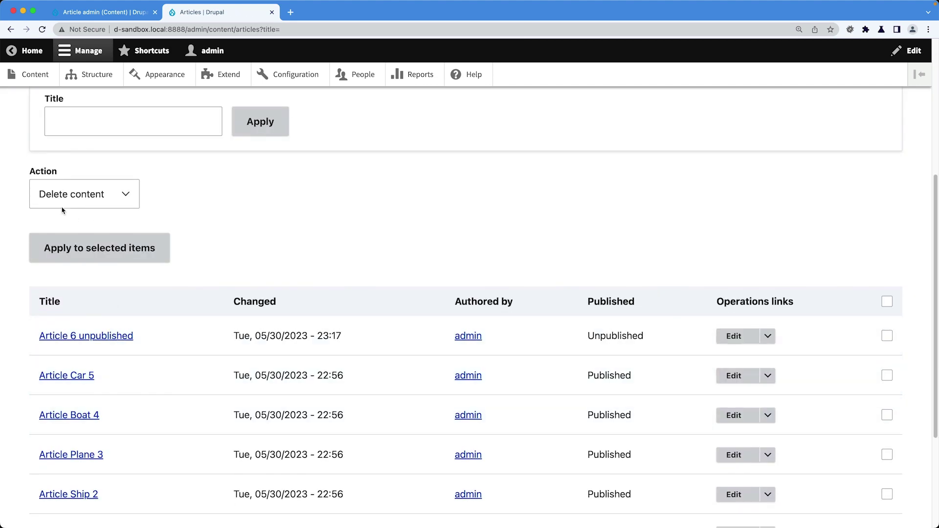
click(69, 194)
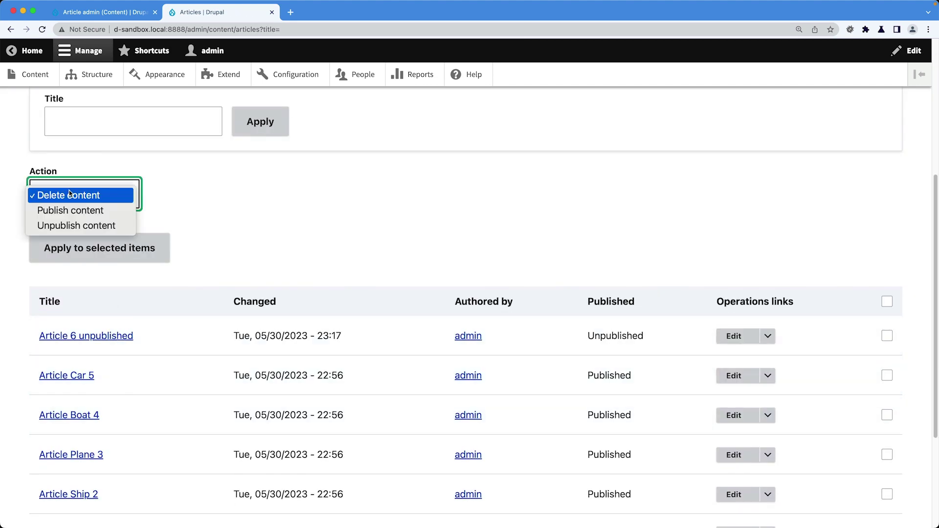
click(179, 211)
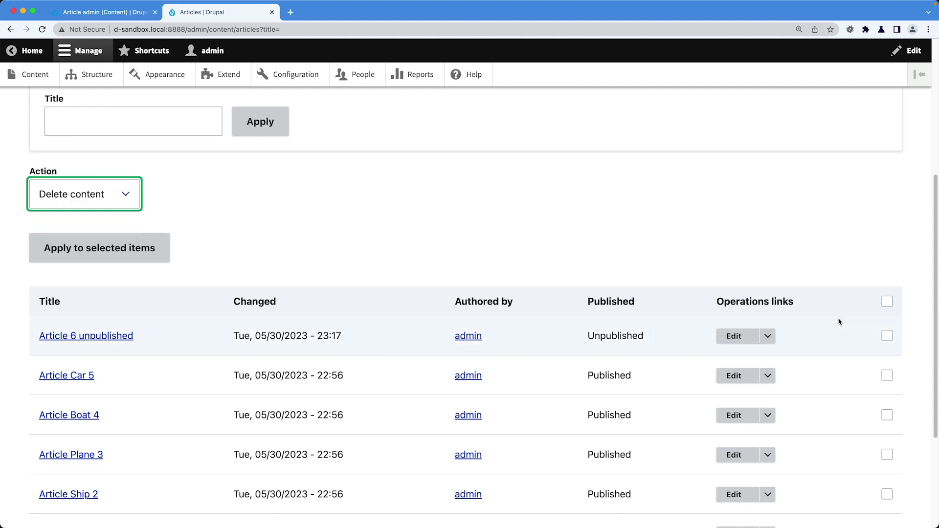
click(886, 302)
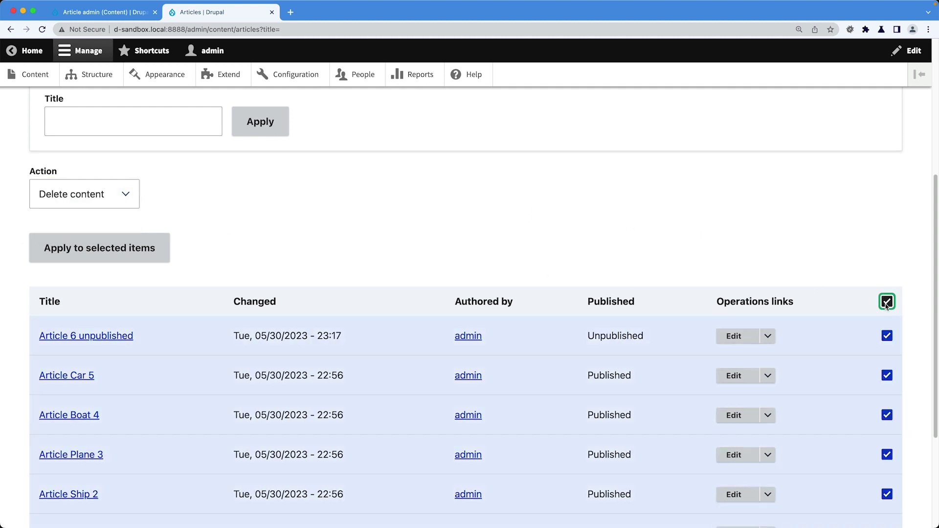
click(887, 302)
scroll(885, 303, down, 3)
click(887, 249)
click(886, 289)
click(887, 289)
click(887, 249)
click(886, 216)
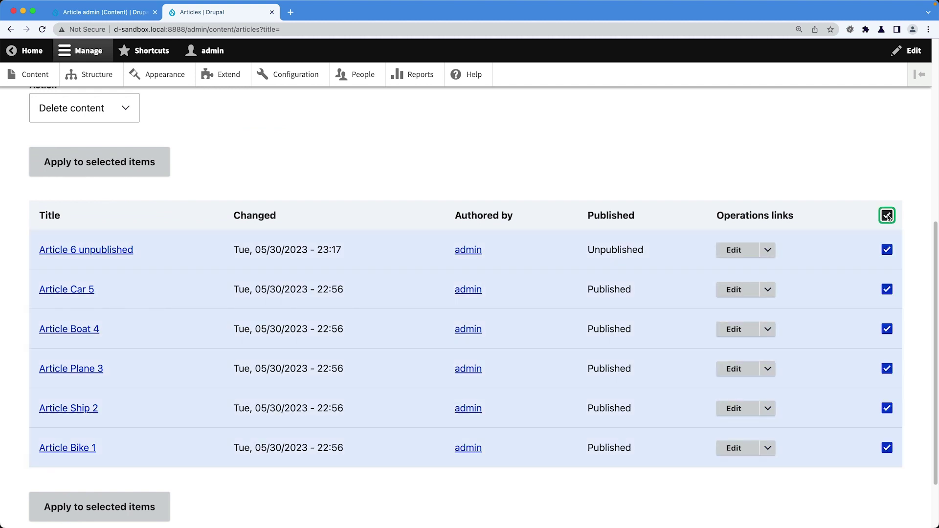
click(887, 216)
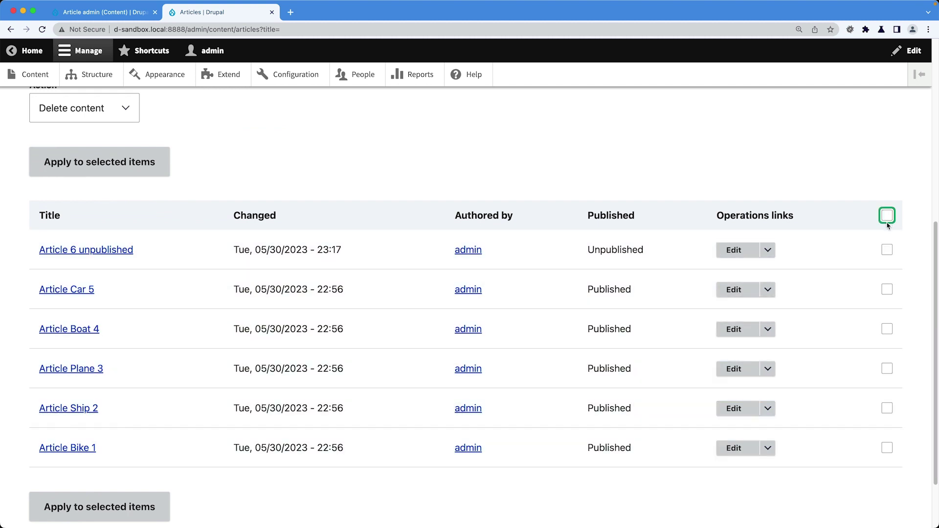
- Reopen the view for editing, move the Node operations bulk form field above Title, apply the new order and save the view
scroll(337, 362, up, 5)
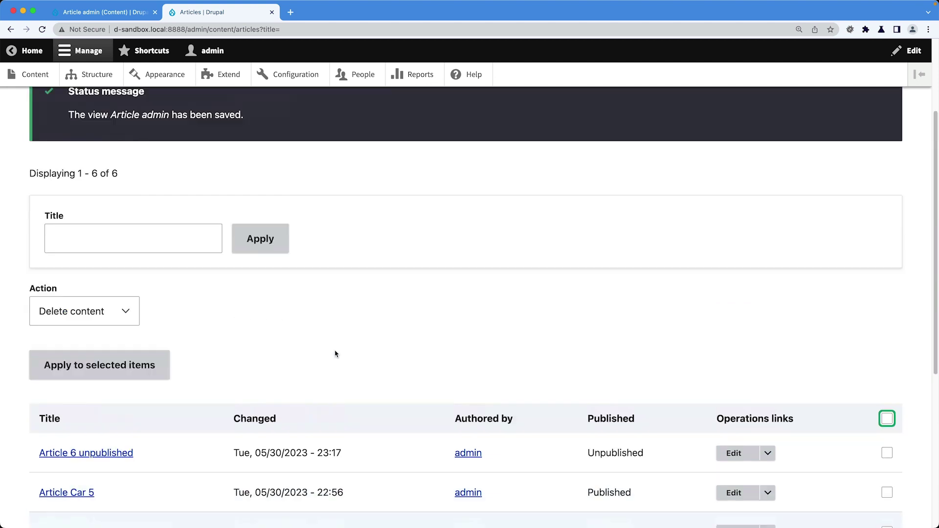
click(894, 198)
click(891, 177)
click(879, 193)
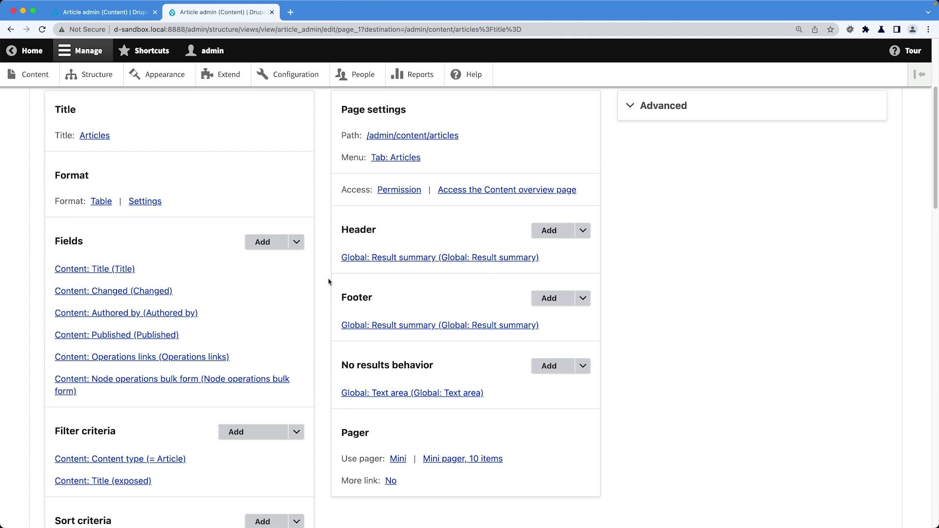
click(296, 243)
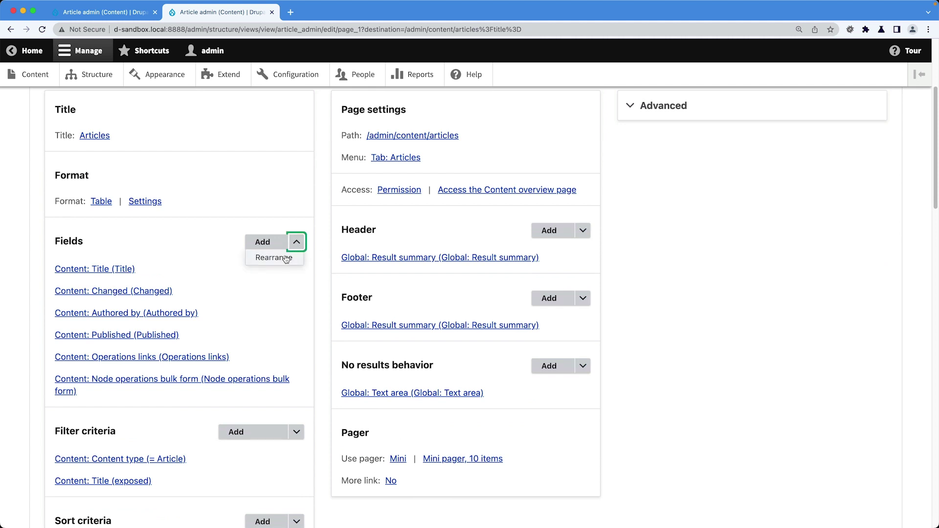
click(285, 260)
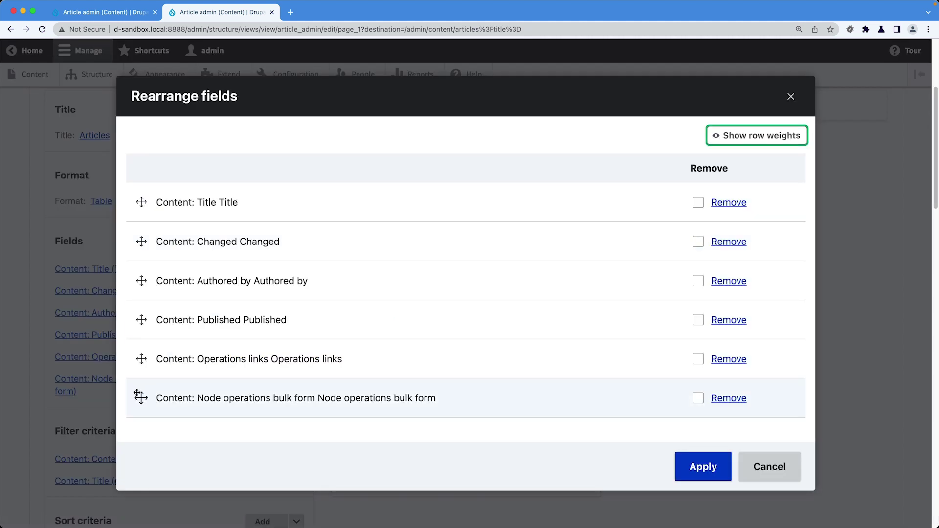
drag(142, 397, 139, 212)
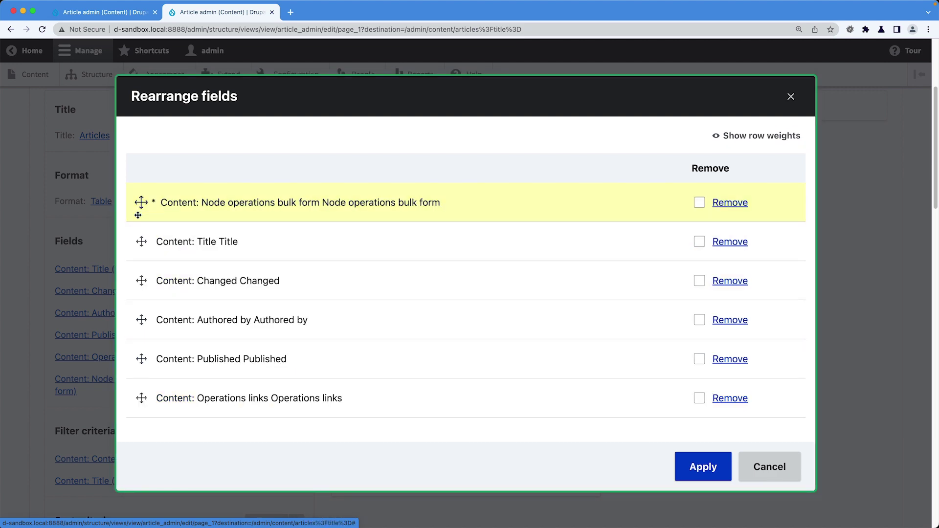
click(691, 471)
scroll(143, 424, down, 3)
click(67, 462)
- Unpublish Article Car 5 and Article Boat 4 with the bulk action and check their Published values
scroll(49, 343, down, 5)
click(44, 296)
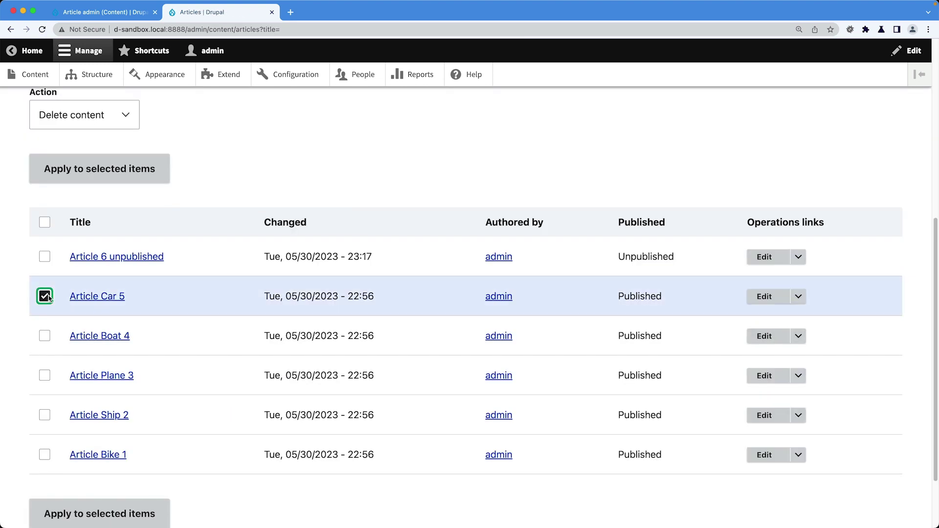
click(44, 335)
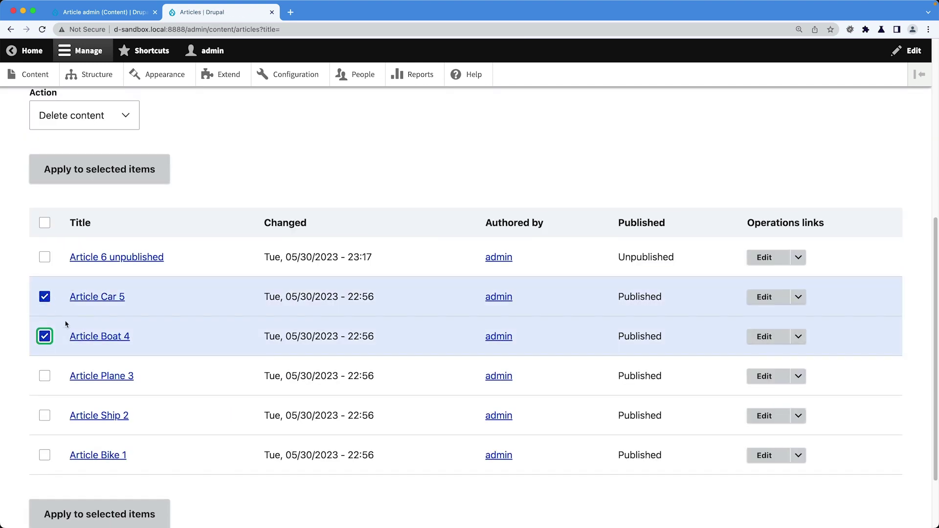
scroll(73, 294, up, 2)
click(85, 186)
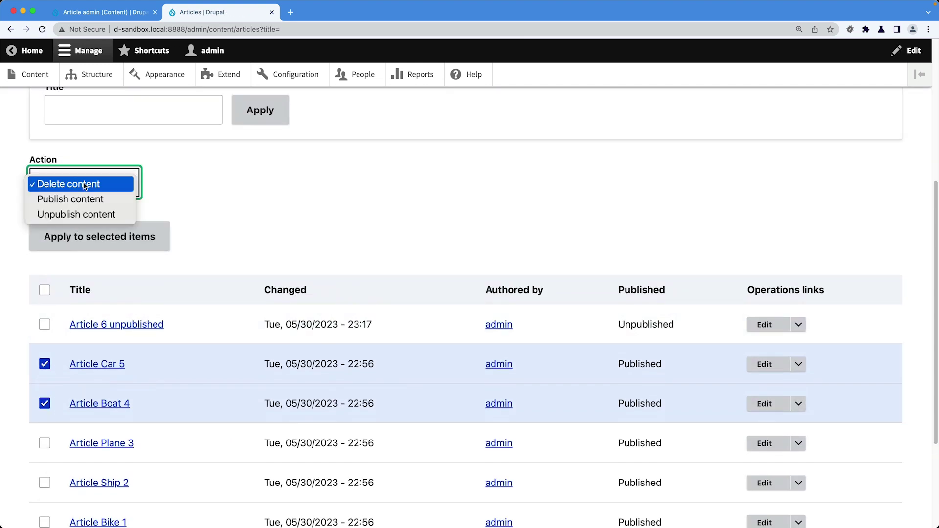
click(83, 214)
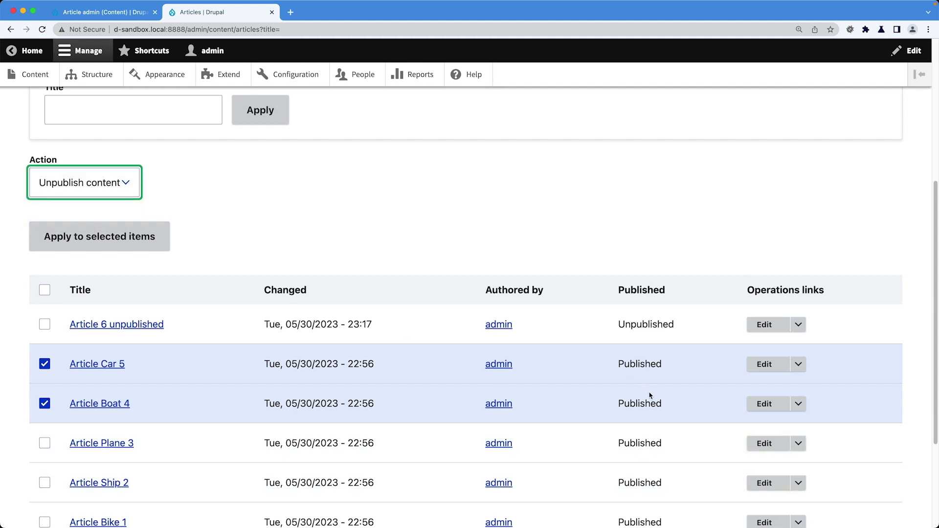
click(93, 235)
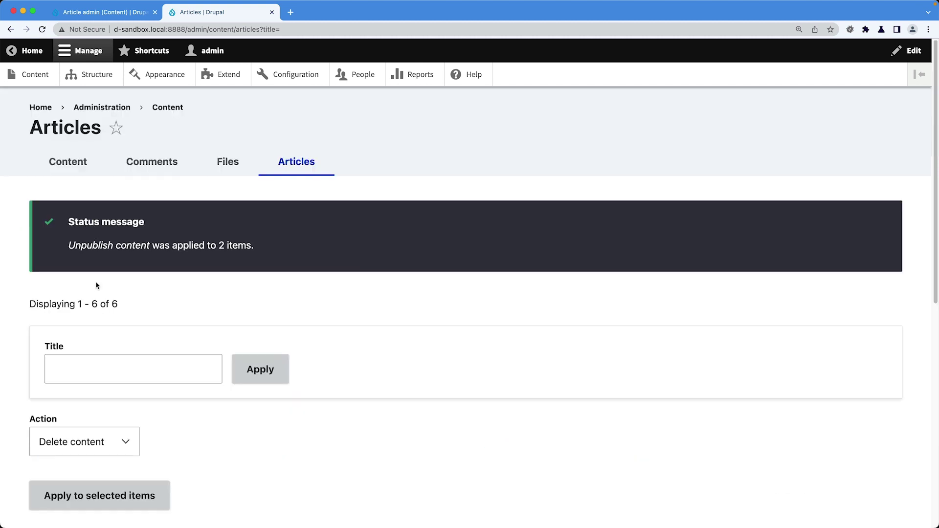
scroll(661, 356, down, 7)
drag(659, 335, 608, 324)
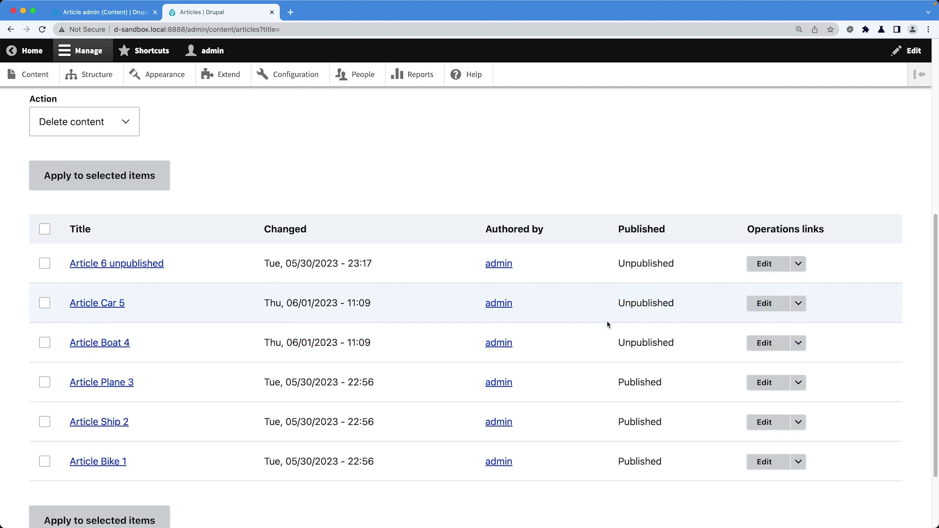